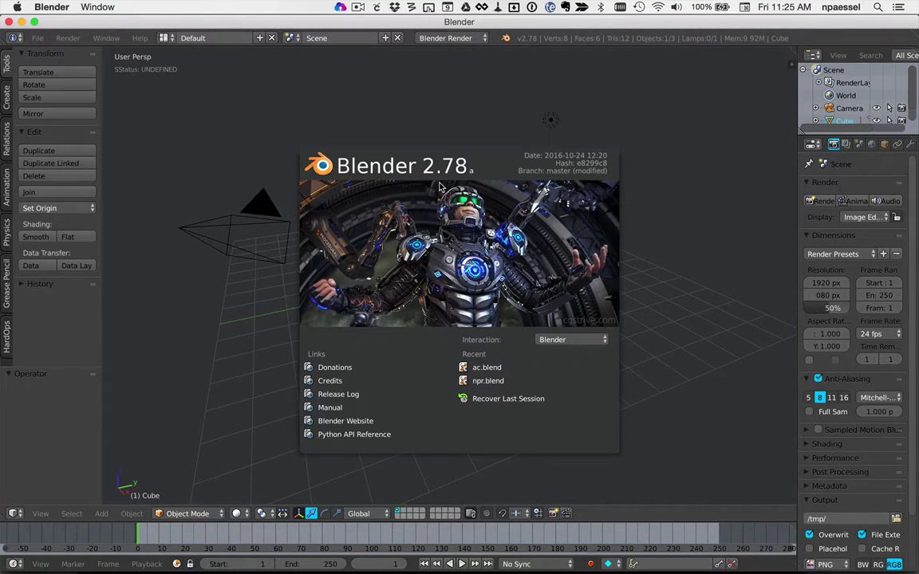
# Step: Dismiss the splash screen, orbit around the default cube, and show the interaction mode list
pyautogui.click(487, 207)
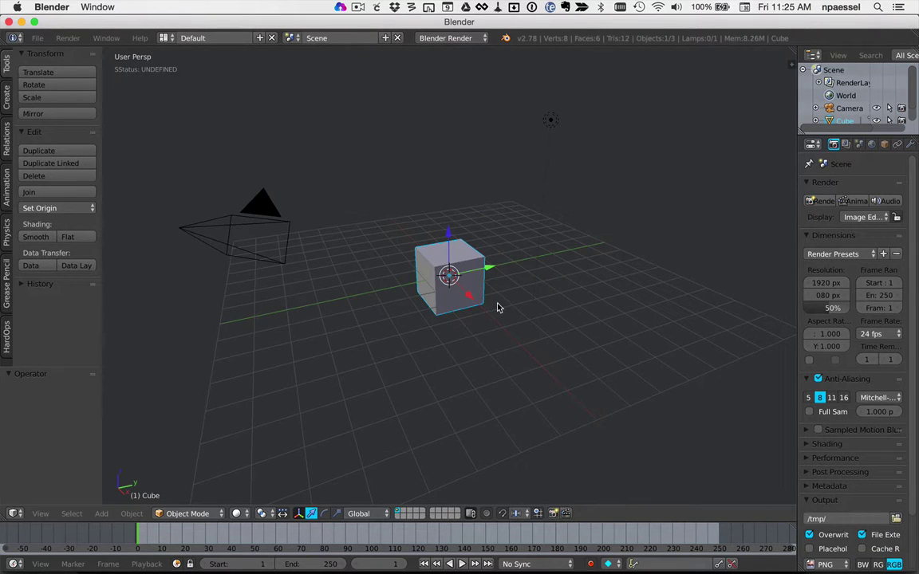
pyautogui.scroll(5, 498, 308)
pyautogui.hscroll(-10, 498, 308)
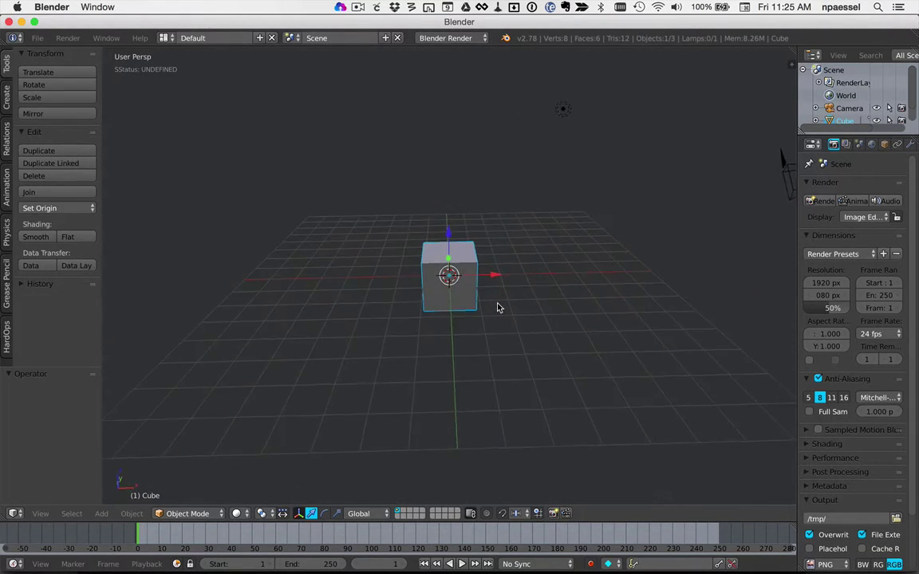
pyautogui.hscroll(-10, 499, 308)
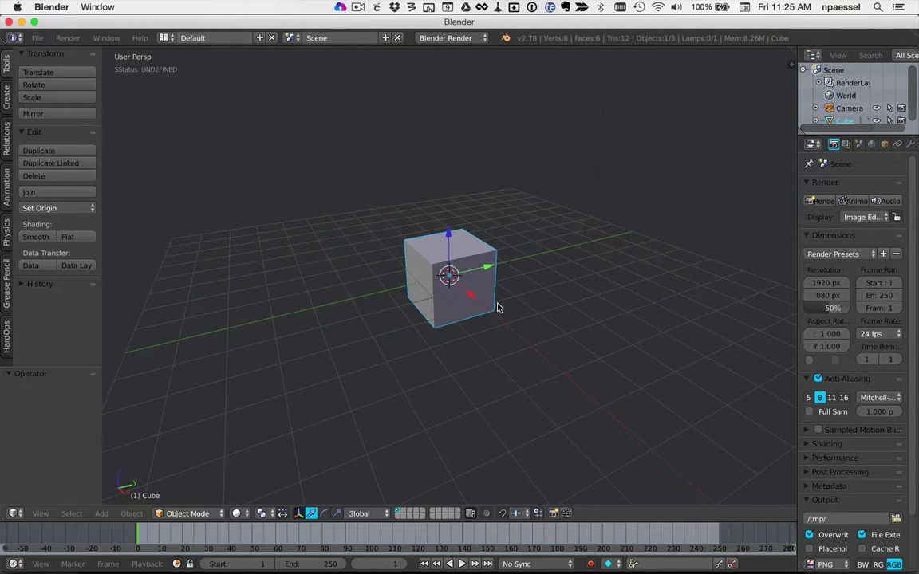
pyautogui.scroll(10, 499, 308)
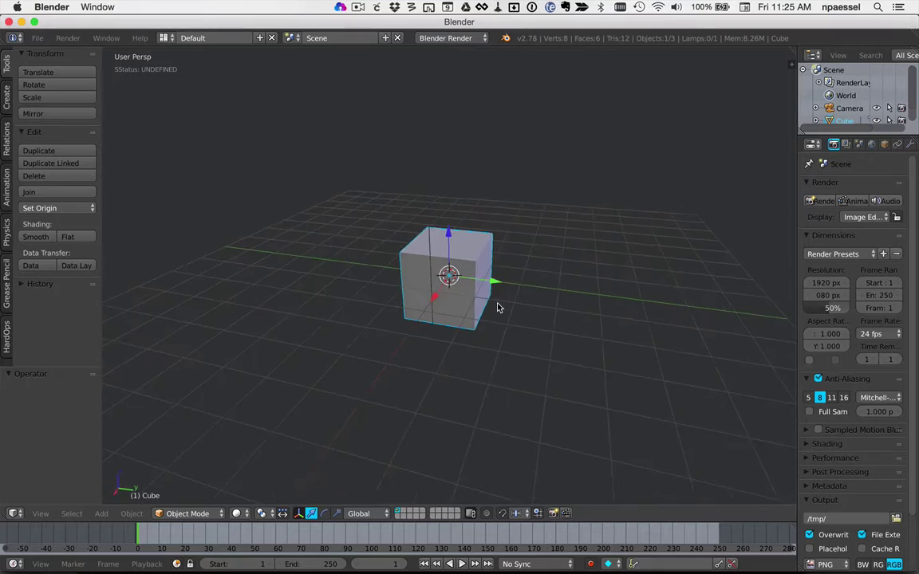
pyautogui.scroll(-5, 499, 308)
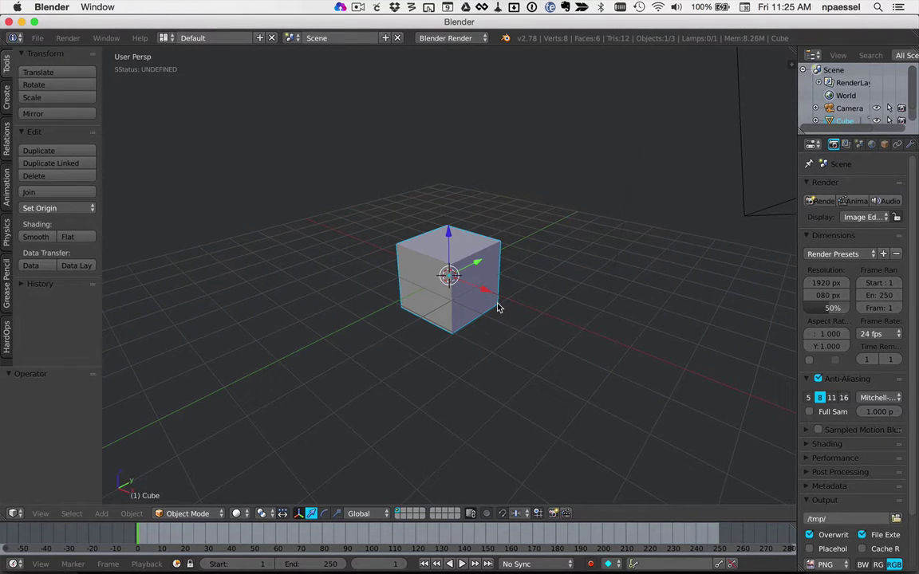
pyautogui.click(191, 514)
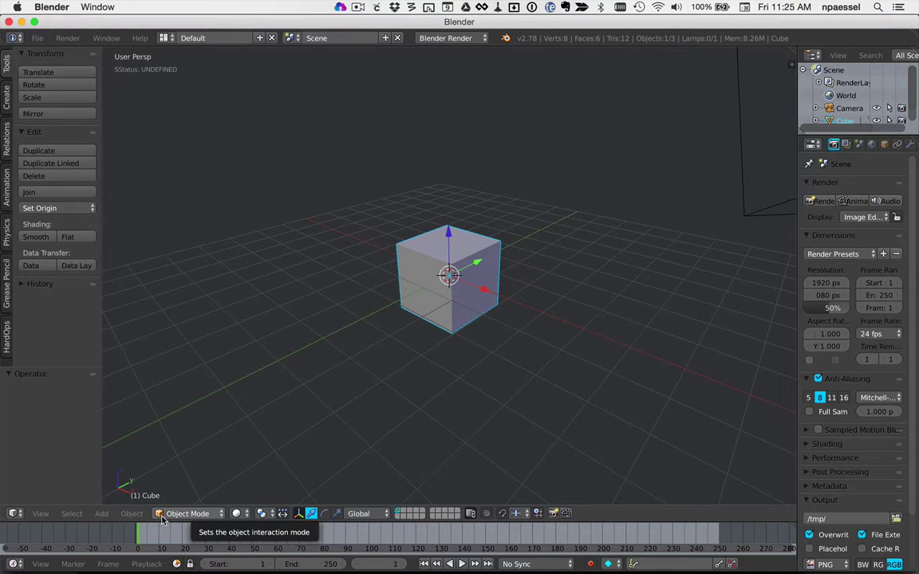
# Step: Put the cube in Texture Paint mode with simple cube-map UVs, then list paint slot types
pyautogui.click(171, 519)
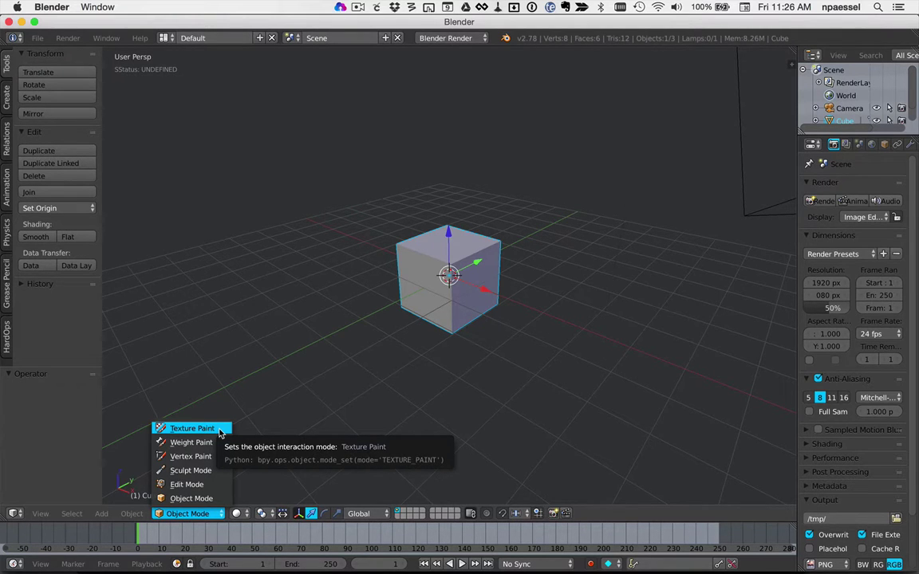
pyautogui.click(192, 428)
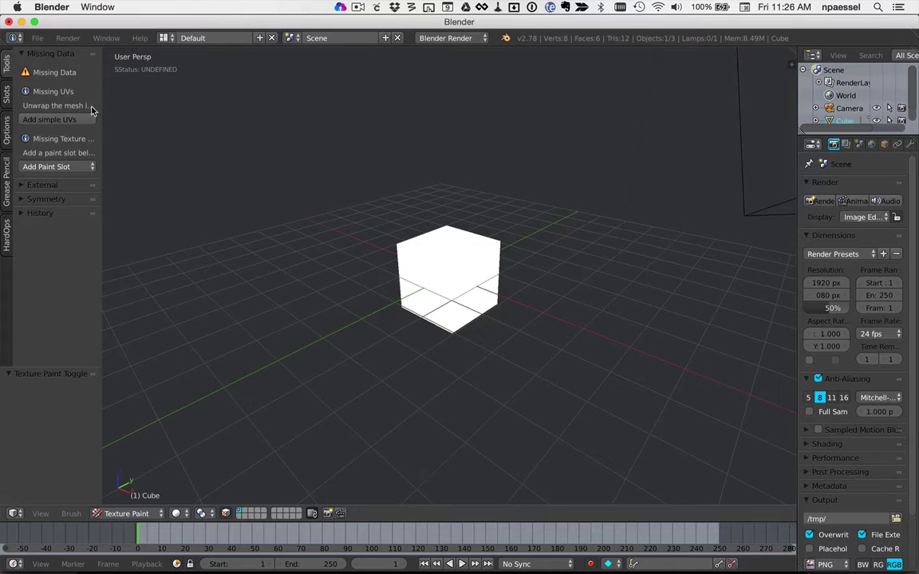
pyautogui.click(49, 120)
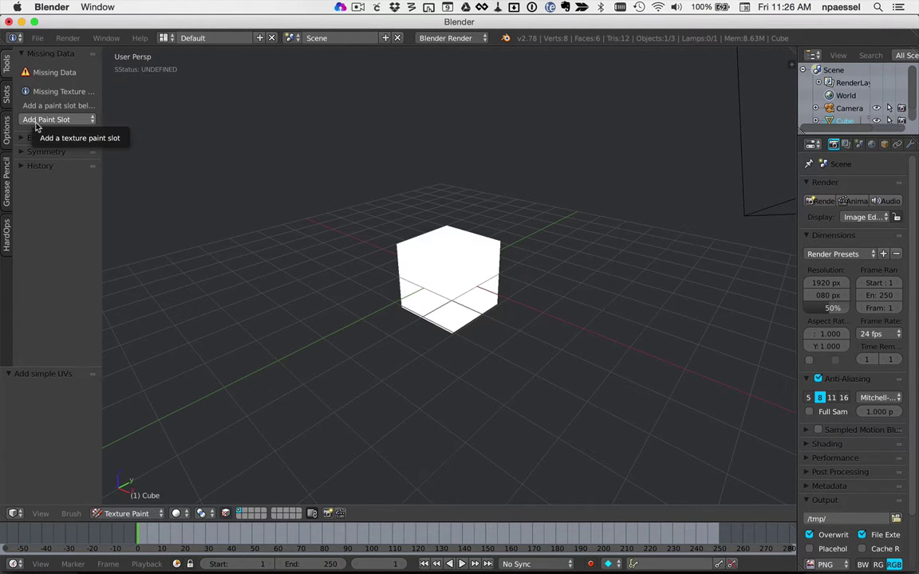
pyautogui.click(45, 121)
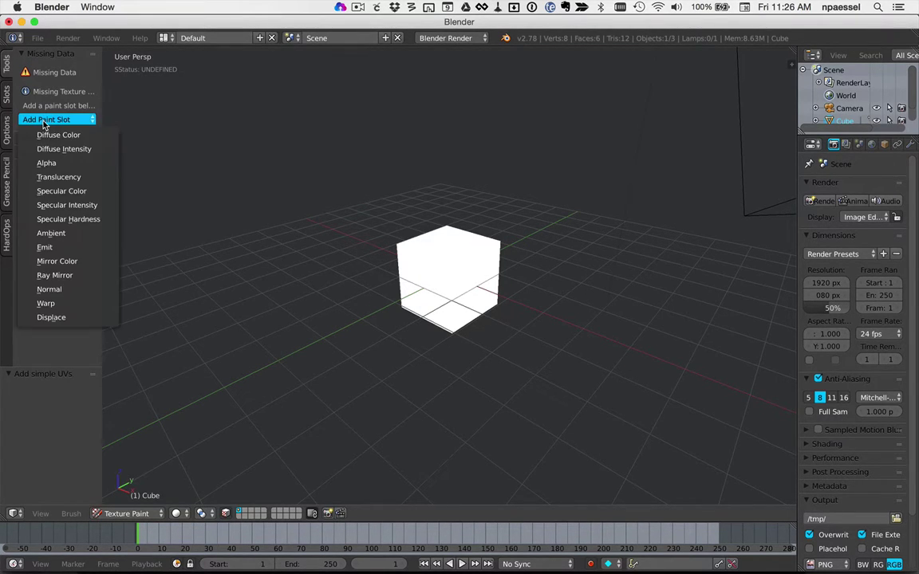
# Step: Add a 1024x1024 Diffuse Color paint slot named Material Diffuse Color, turning the cube black
pyautogui.click(94, 137)
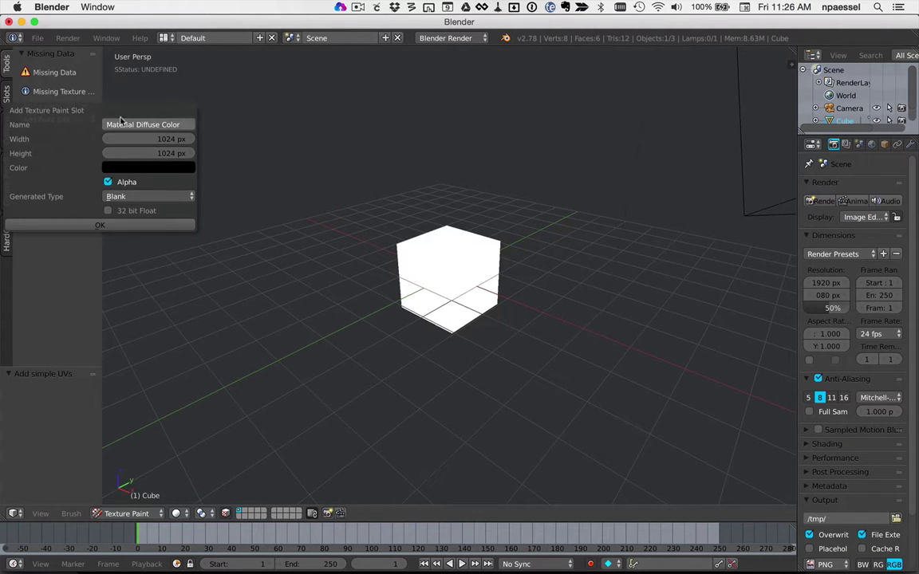
pyautogui.click(82, 226)
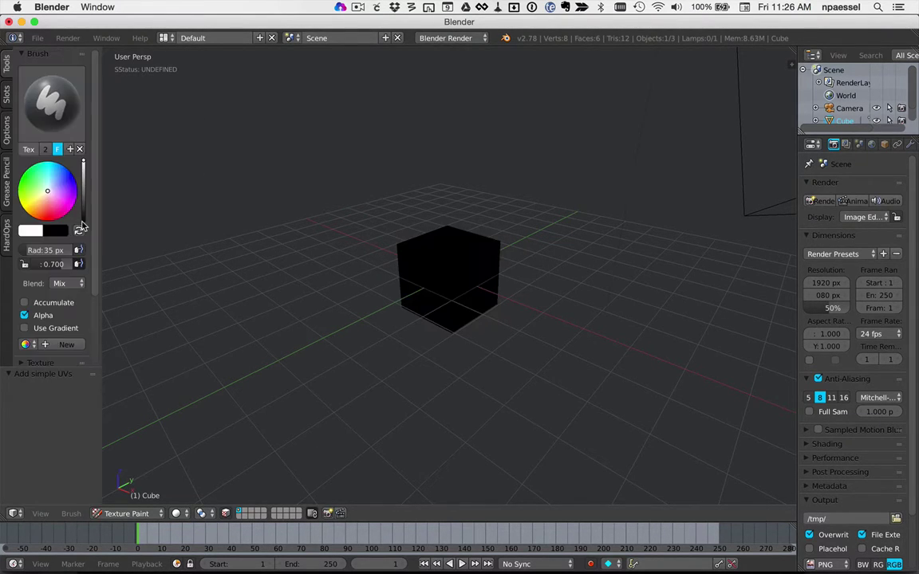
# Step: Switch the screen layout to UV Editing
pyautogui.click(166, 39)
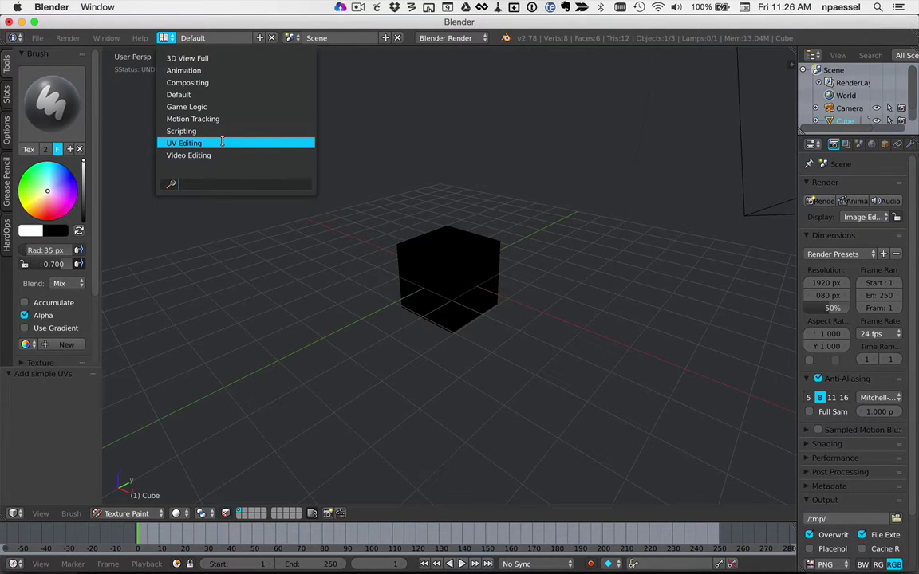
pyautogui.click(163, 38)
pyautogui.click(163, 38)
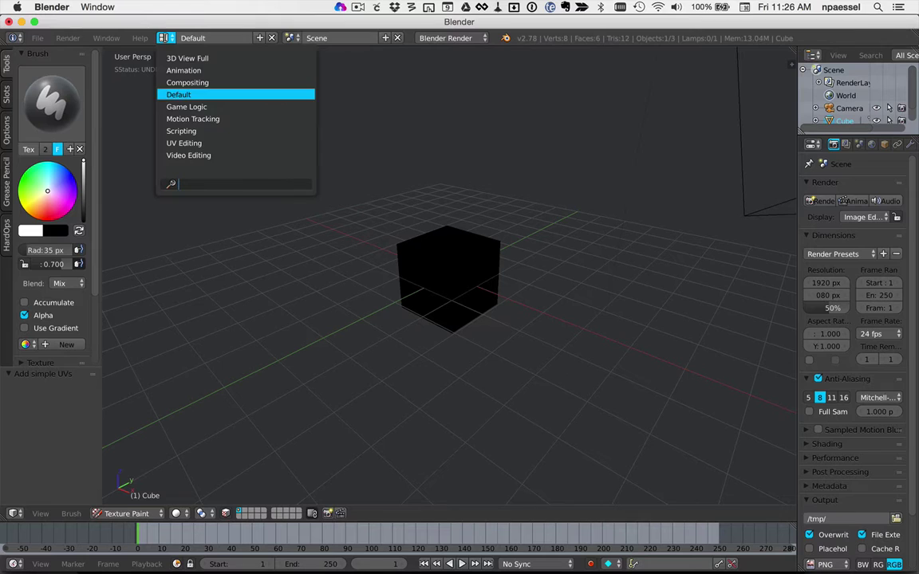
pyautogui.click(214, 145)
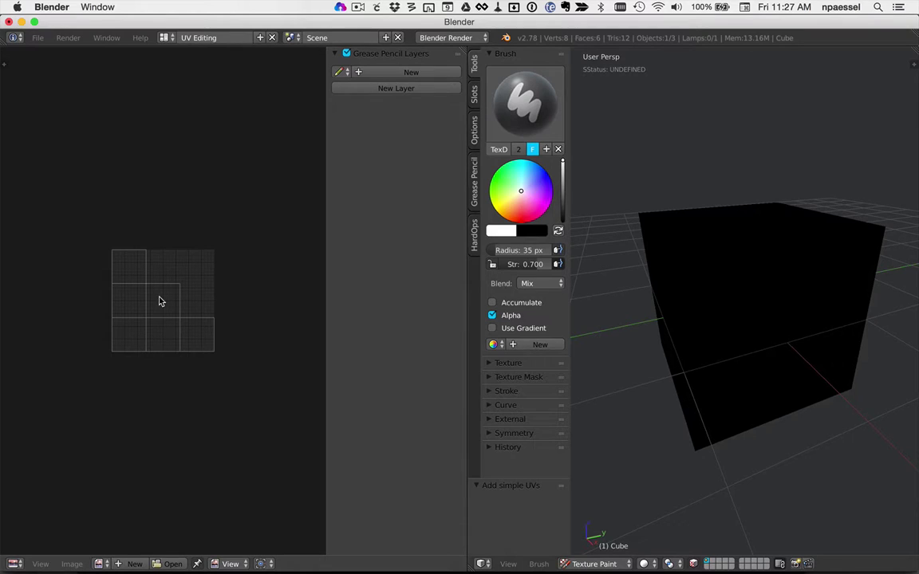
pyautogui.press('t')
pyautogui.press('t')
# Step: Display the Material Diffuse Color image in the UV/Image editor and zoom out to fit
pyautogui.click(99, 564)
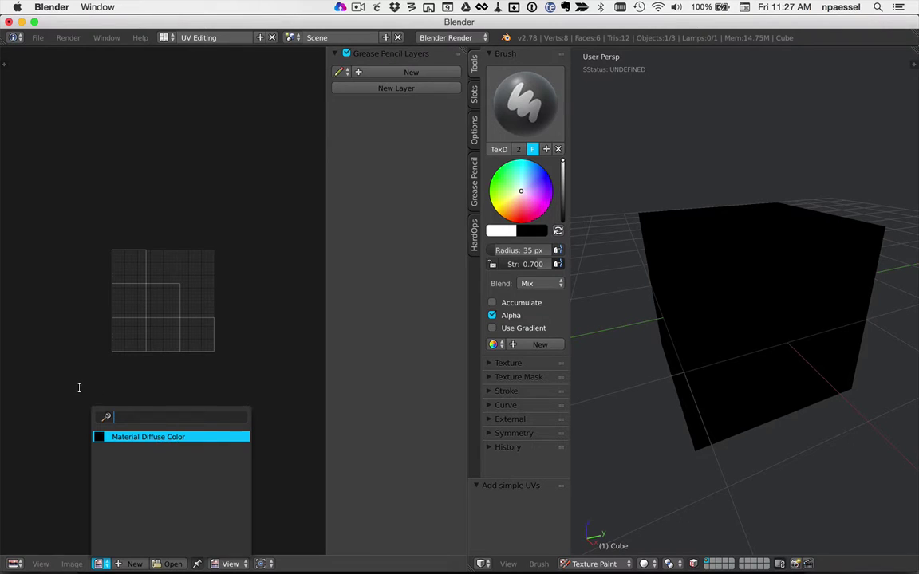
pyautogui.click(99, 564)
pyautogui.click(122, 437)
pyautogui.scroll(-2, 189, 360)
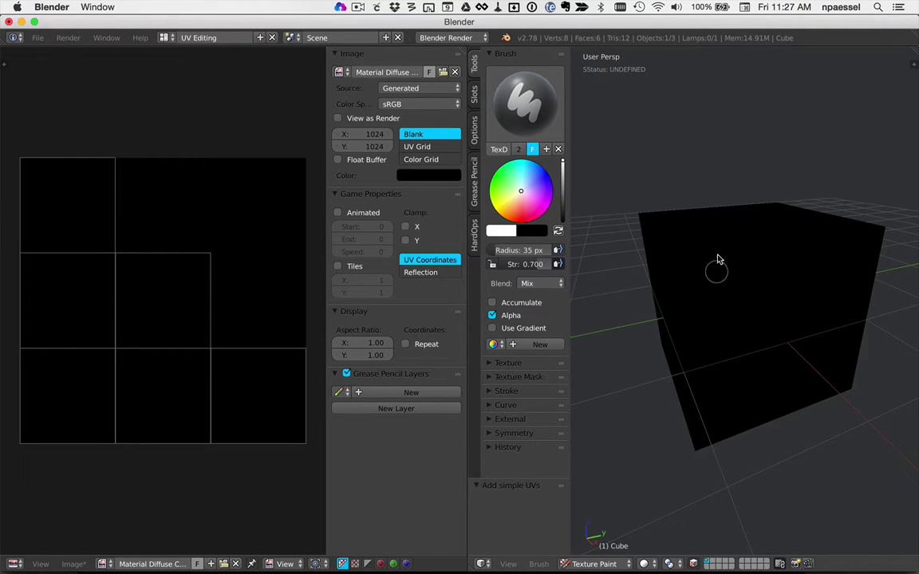
# Step: Hide the image editor panels, recentre the texture, and paint a grey ring on the front face
pyautogui.press('t')
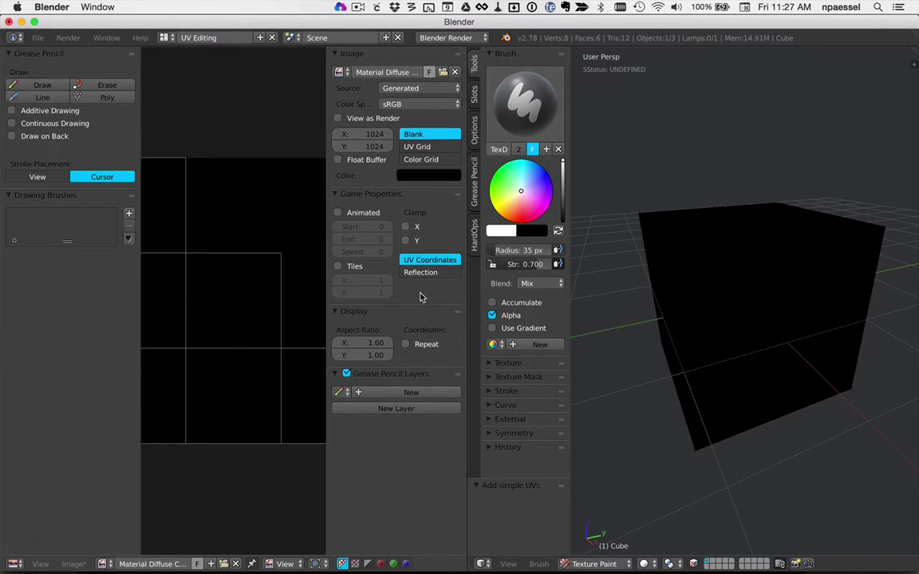
pyautogui.press('t')
pyautogui.press('n')
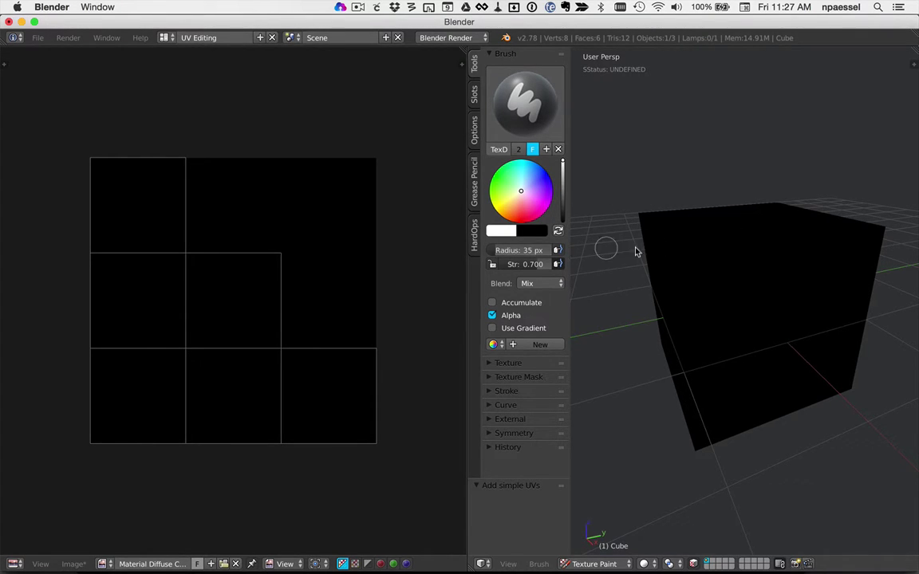
pyautogui.scroll(-2, 756, 246)
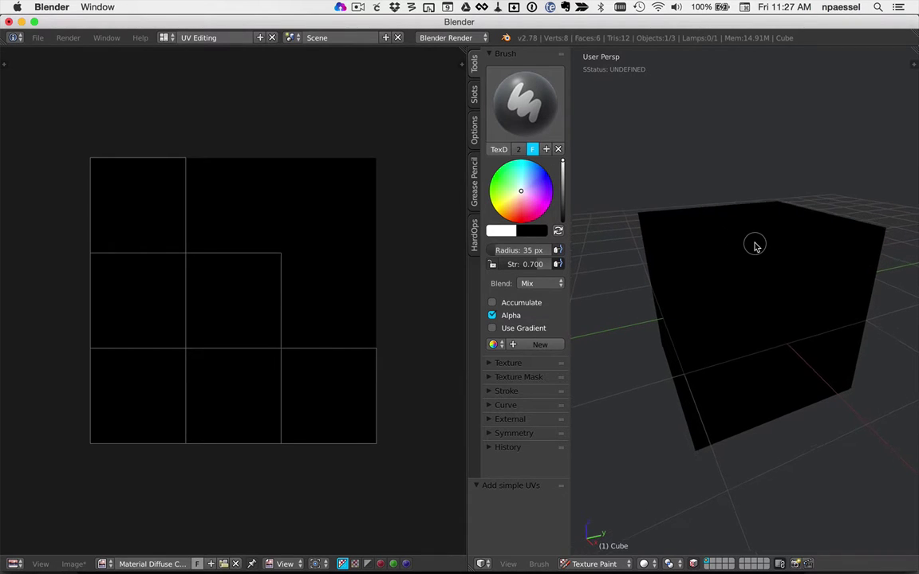
pyautogui.moveTo(736, 245)
pyautogui.mouseDown()
pyautogui.moveTo(711, 260)
pyautogui.moveTo(709, 305)
pyautogui.moveTo(740, 319)
pyautogui.moveTo(772, 302)
pyautogui.moveTo(766, 259)
pyautogui.moveTo(756, 249)
pyautogui.moveTo(506, 177)
pyautogui.moveTo(740, 275)
pyautogui.mouseUp()
# Step: Switch the brush colour to green and paint a green ring on the cube's top face
pyautogui.click(505, 176)
pyautogui.hscroll(5, 819, 300)
pyautogui.hscroll(5, 820, 299)
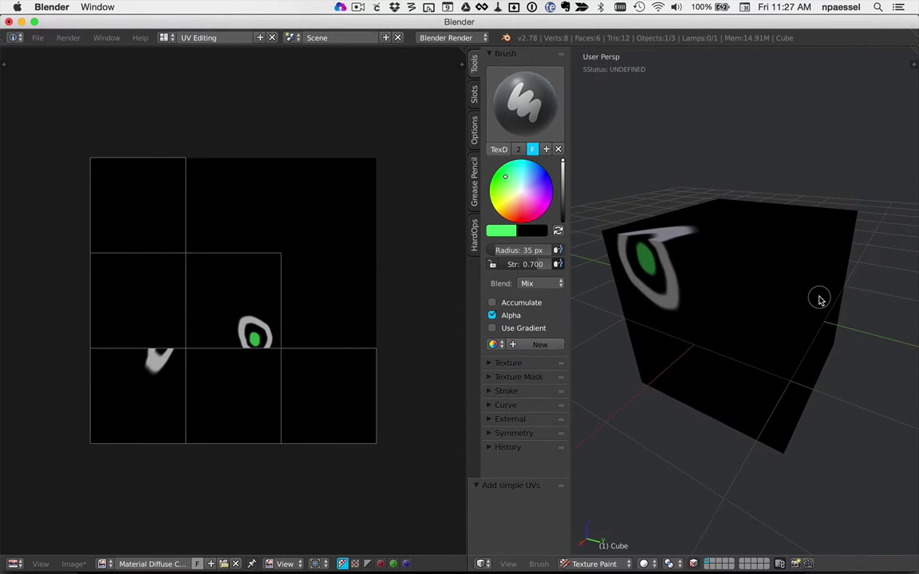
pyautogui.hscroll(1, 820, 299)
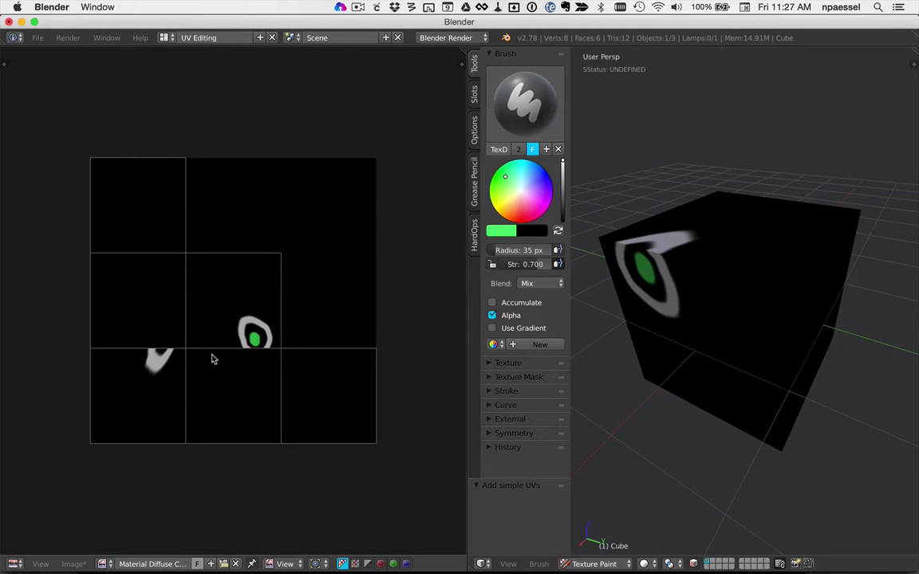
pyautogui.scroll(-10, 757, 262)
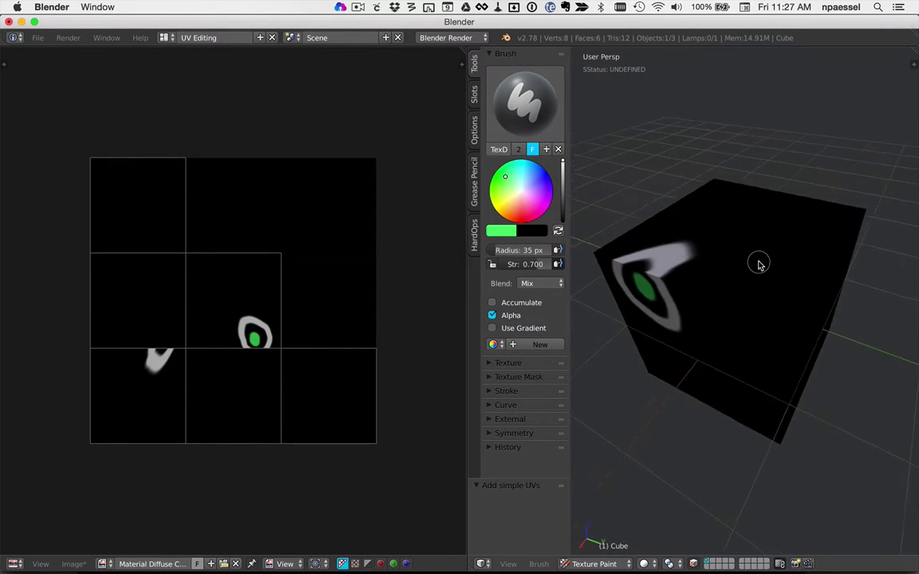
pyautogui.moveTo(778, 216)
pyautogui.mouseDown()
pyautogui.moveTo(725, 260)
pyautogui.moveTo(760, 302)
pyautogui.moveTo(798, 260)
pyautogui.moveTo(781, 227)
pyautogui.mouseUp()
# Step: Paint a green rounded rectangle on the cube's front face
pyautogui.scroll(10, 779, 322)
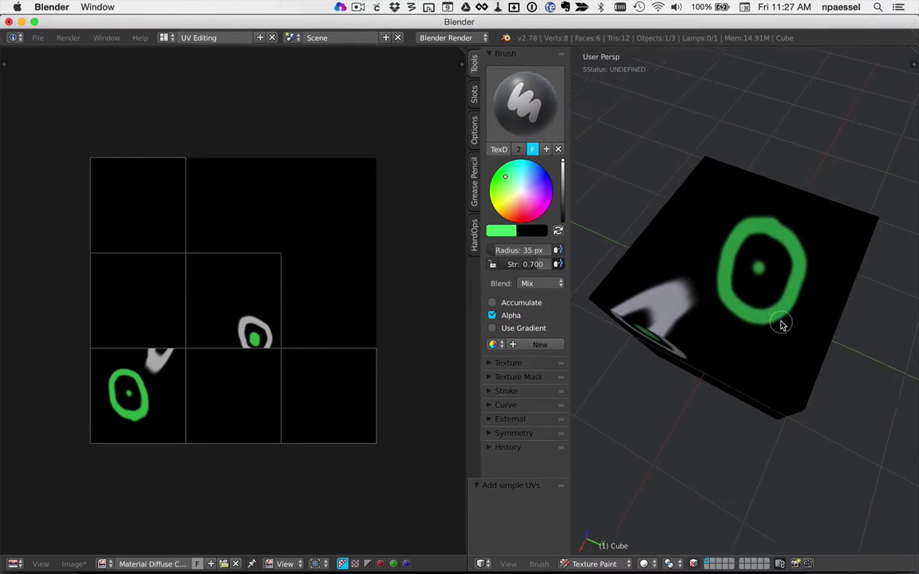
pyautogui.scroll(-2, 780, 323)
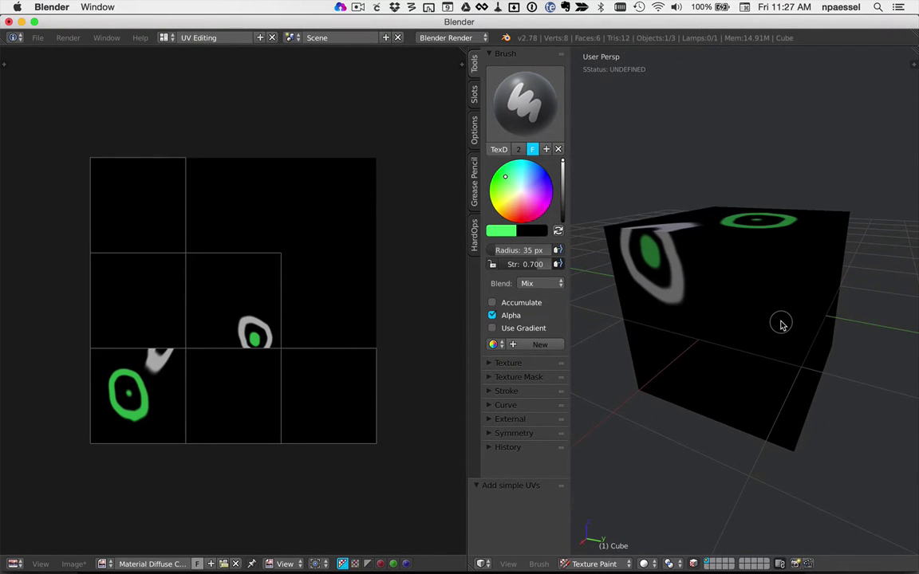
pyautogui.moveTo(725, 314)
pyautogui.mouseDown()
pyautogui.moveTo(728, 377)
pyautogui.moveTo(763, 371)
pyautogui.moveTo(764, 315)
pyautogui.moveTo(726, 315)
pyautogui.moveTo(734, 367)
pyautogui.mouseUp()
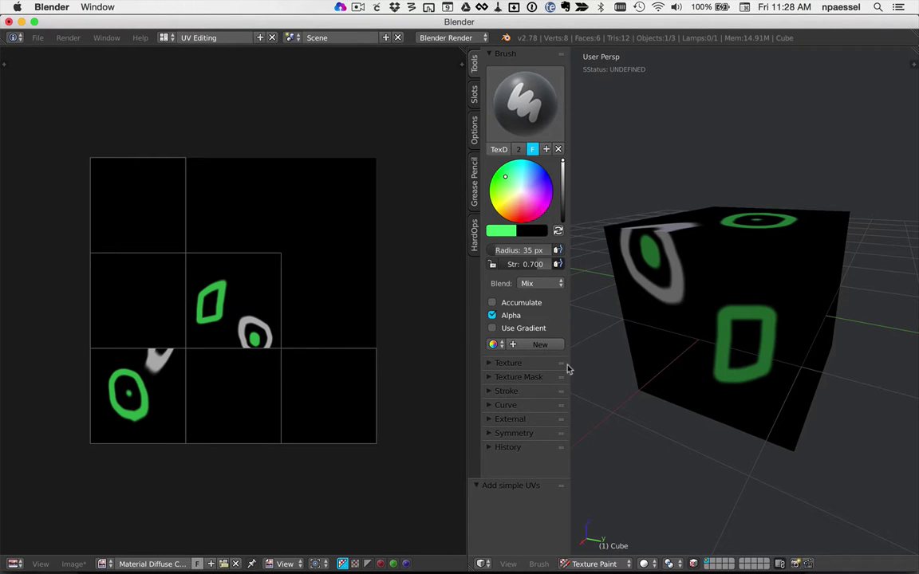
pyautogui.hscroll(10, 762, 327)
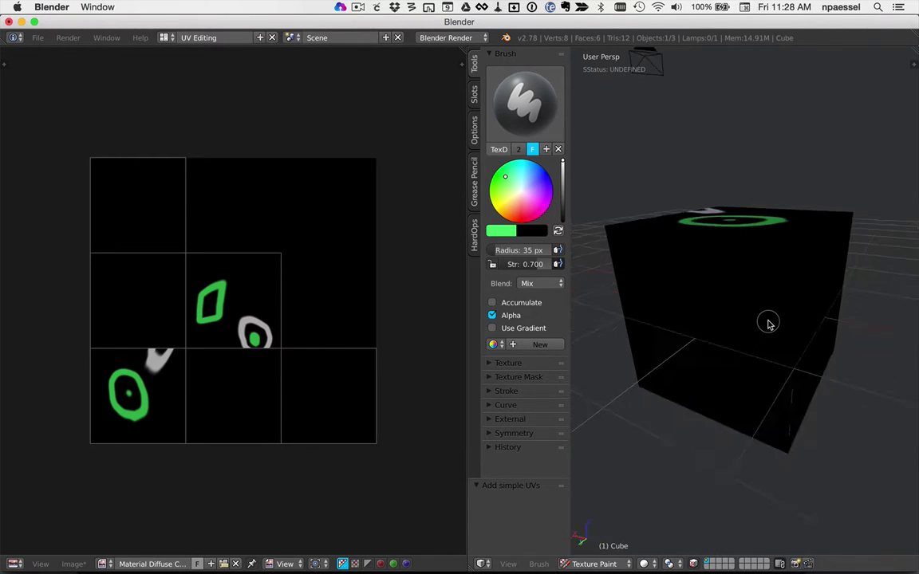
pyautogui.hscroll(2, 769, 323)
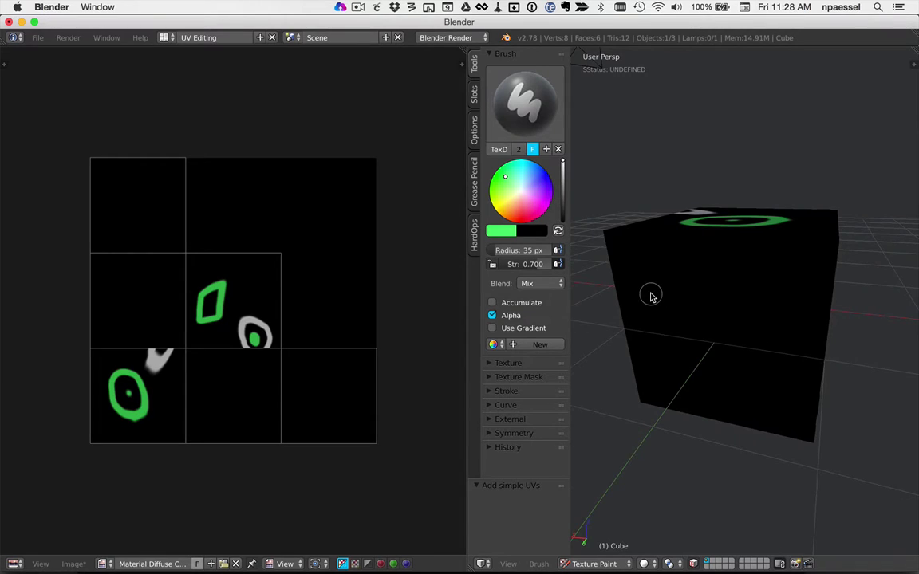
pyautogui.hscroll(-10, 653, 297)
pyautogui.moveTo(224, 403)
pyautogui.mouseDown()
pyautogui.moveTo(234, 390)
pyautogui.moveTo(256, 417)
pyautogui.moveTo(229, 401)
pyautogui.moveTo(263, 400)
pyautogui.mouseUp()
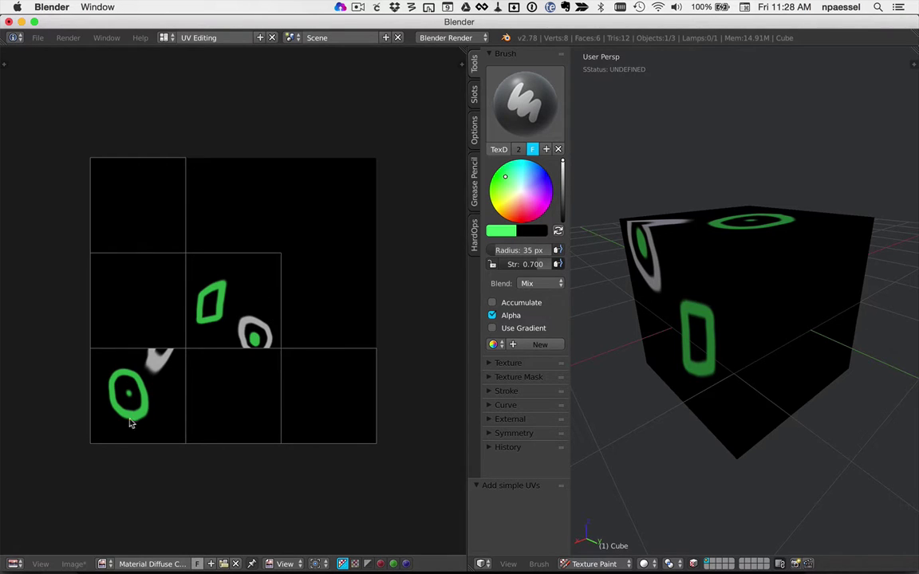
# Step: Save the scene as demo.blend in lab/neu/2016-SWC/12/three via File > Save
pyautogui.click(73, 564)
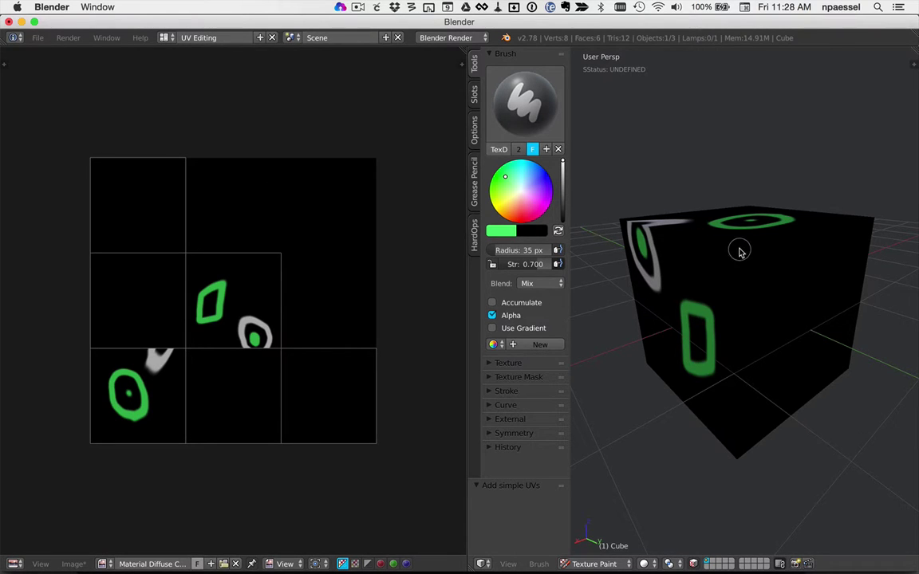
pyautogui.click(37, 37)
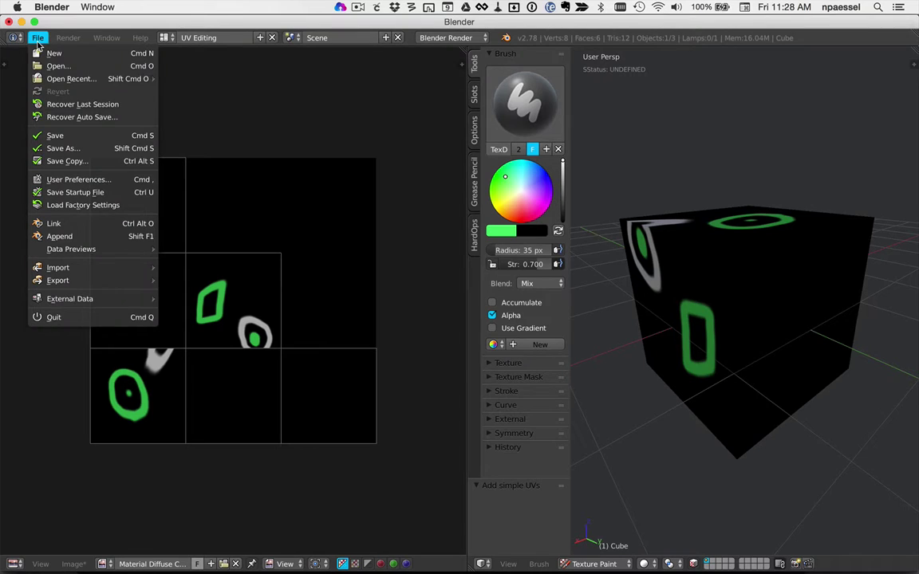
pyautogui.click(71, 136)
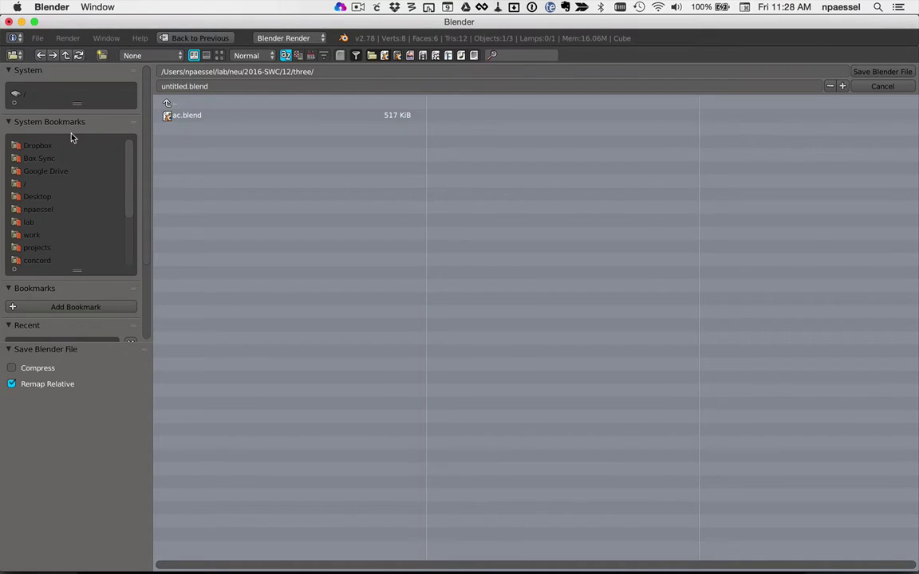
pyautogui.click(56, 224)
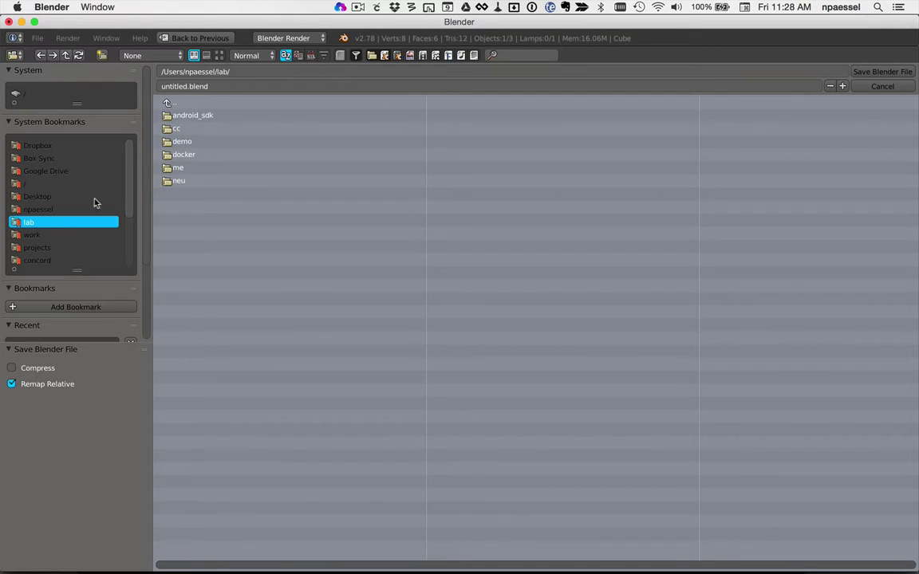
pyautogui.click(196, 182)
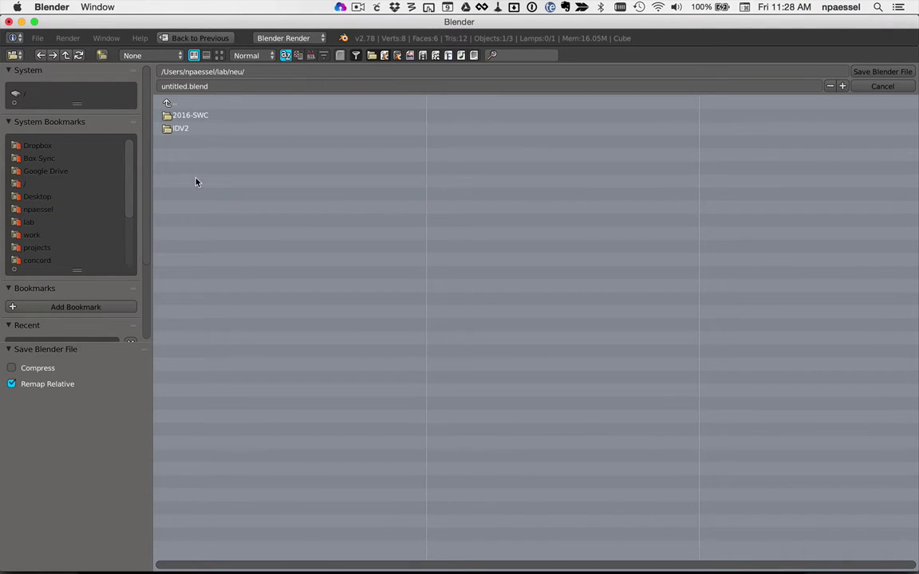
pyautogui.click(204, 119)
pyautogui.click(207, 265)
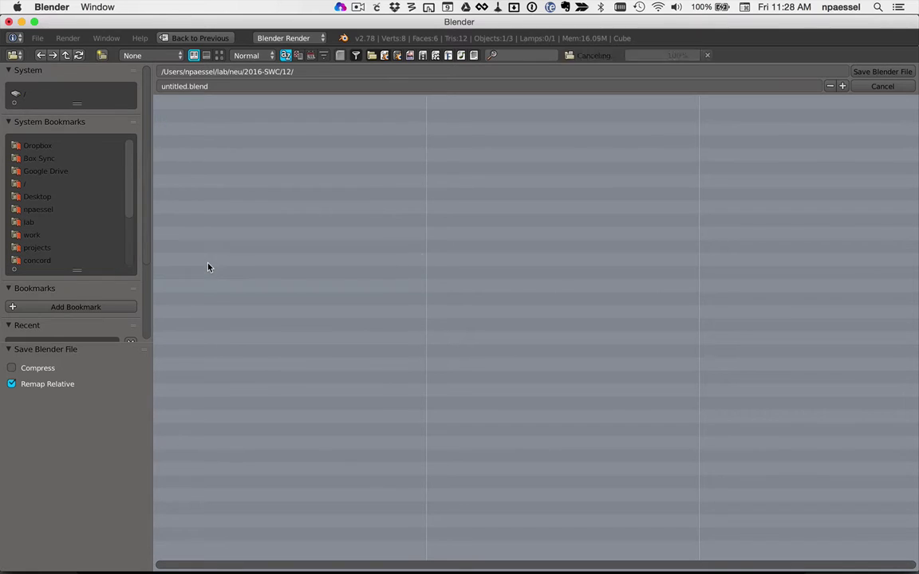
pyautogui.click(197, 116)
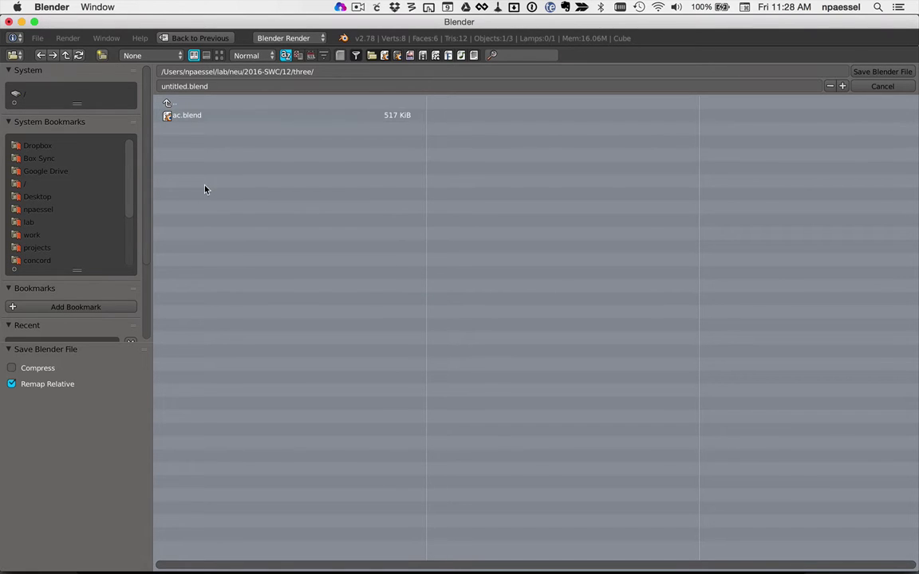
pyautogui.click(174, 86)
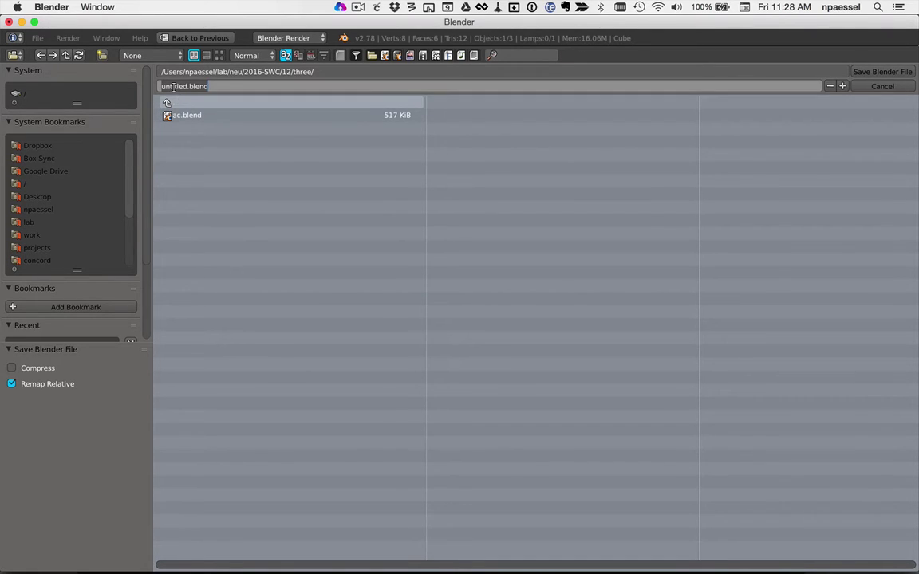
pyautogui.write('demo.blend')
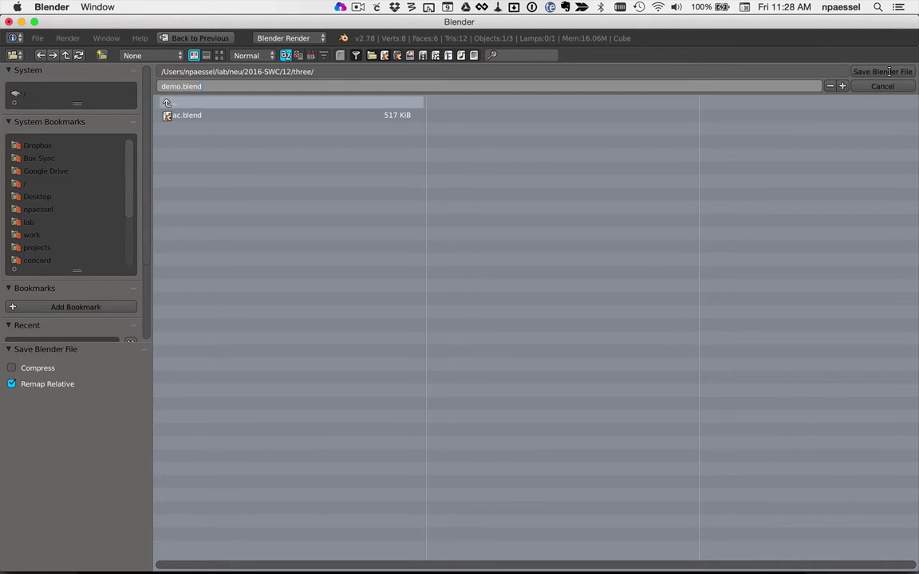
pyautogui.click(883, 72)
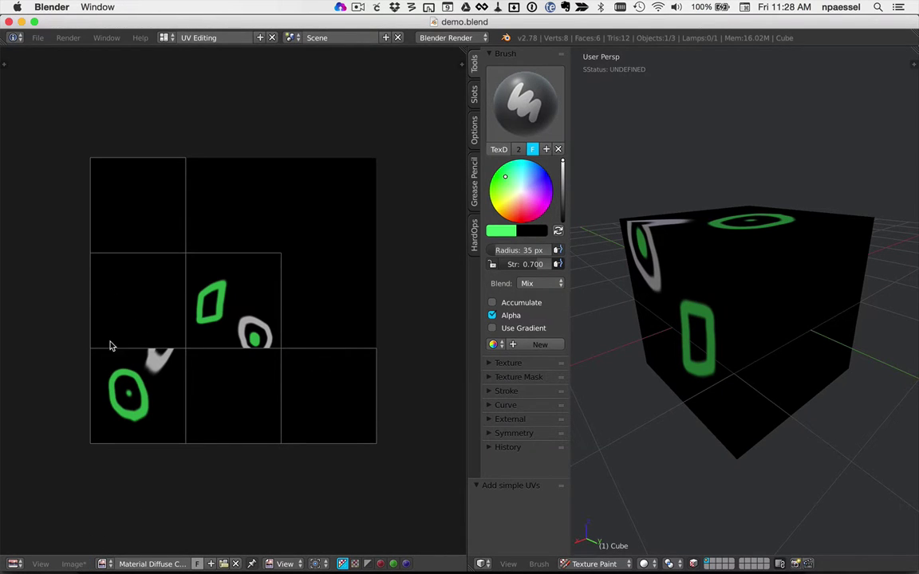
# Step: Save the painted texture with Image > Save As Image, renamed to demo.png
pyautogui.click(71, 564)
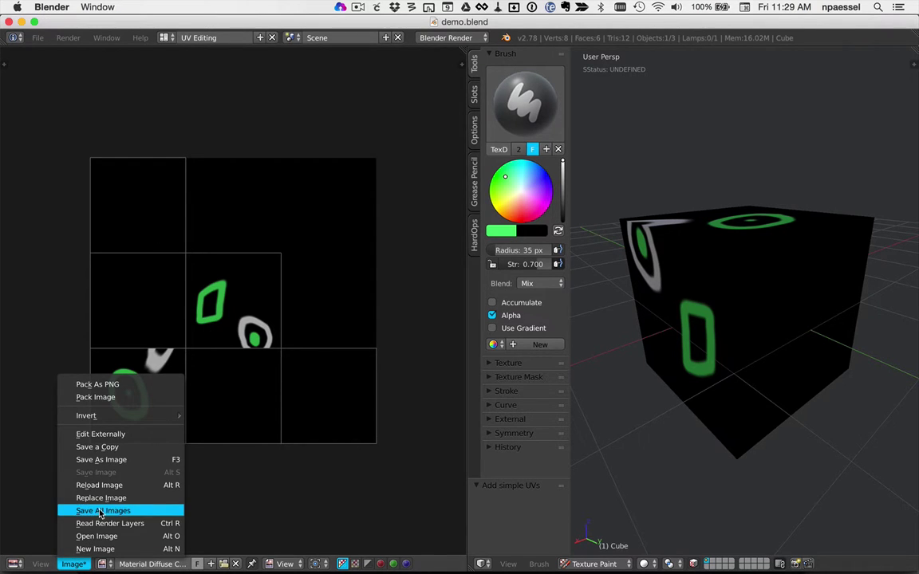
pyautogui.click(102, 460)
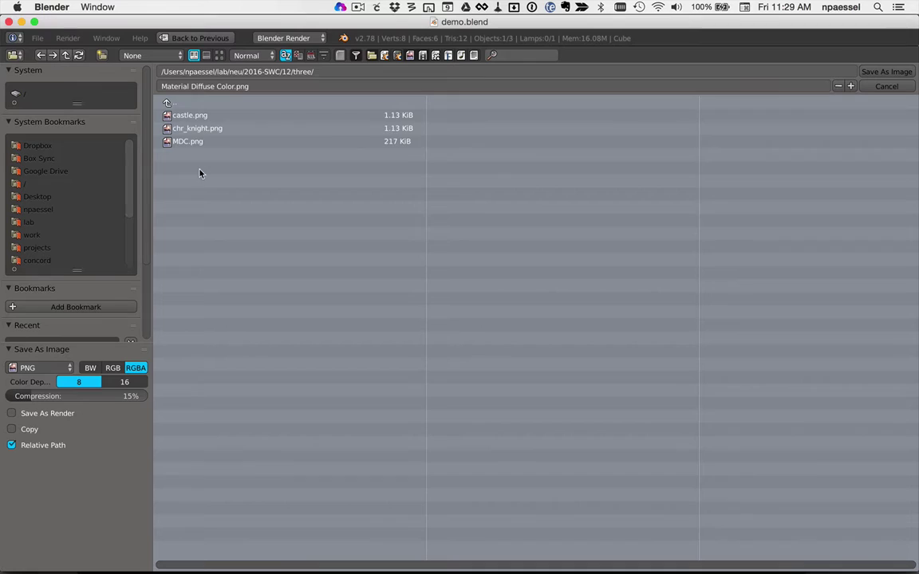
pyautogui.click(231, 88)
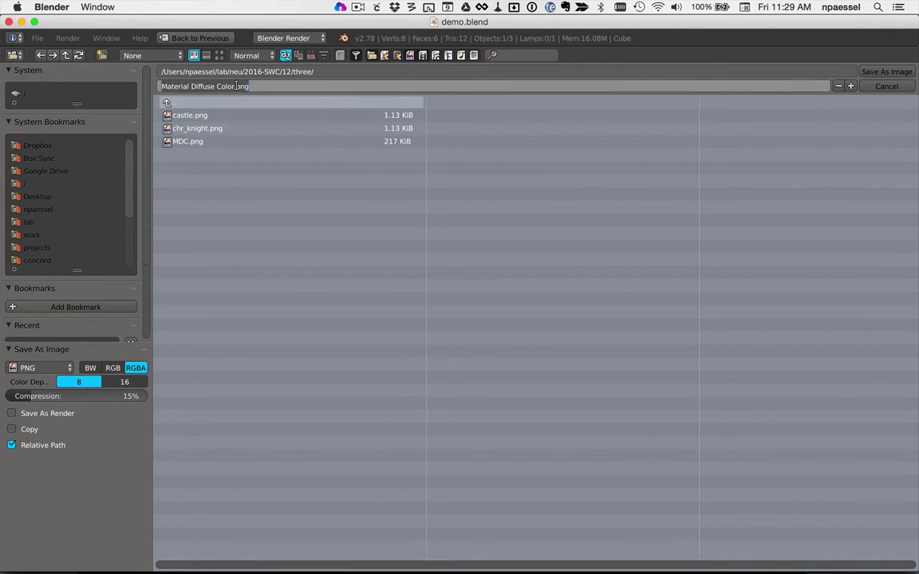
pyautogui.moveTo(237, 86); pyautogui.dragTo(114, 83)
pyautogui.write('demo')
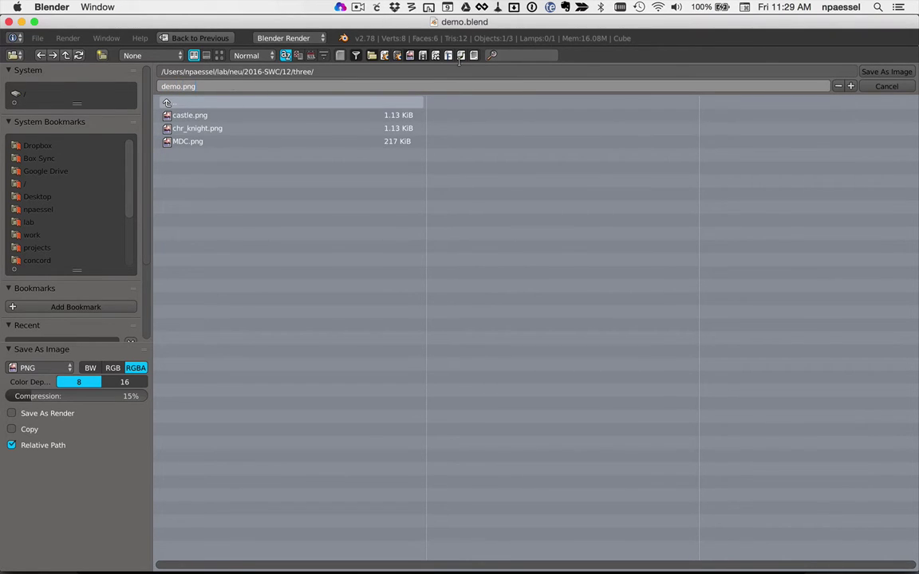
pyautogui.click(886, 71)
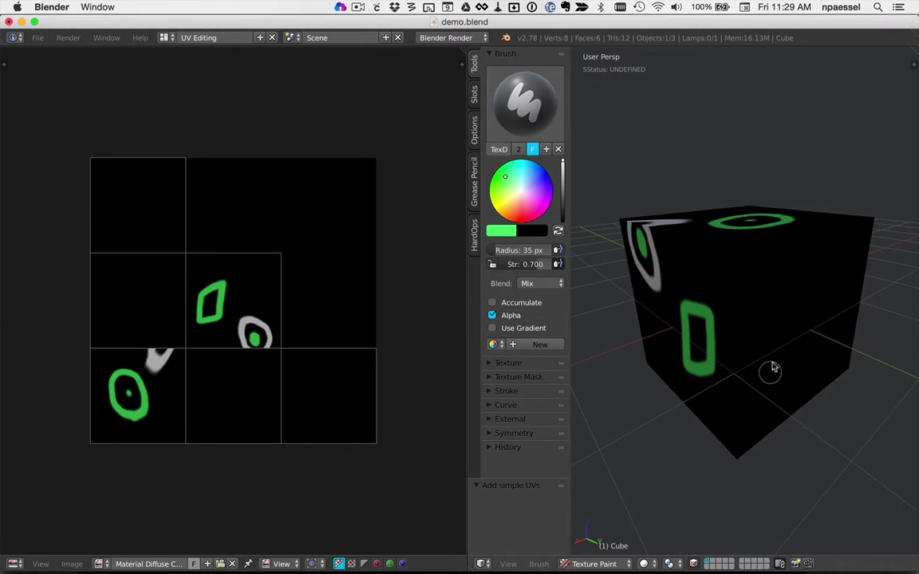
# Step: Export the cube through File > Export > Wavefront (.obj) as demo.obj
pyautogui.click(37, 41)
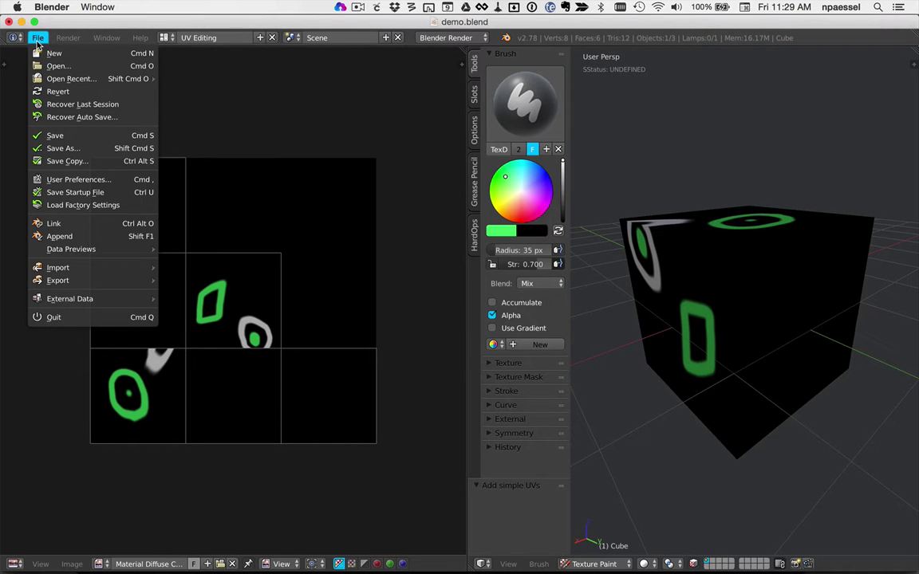
pyautogui.moveTo(92, 280)
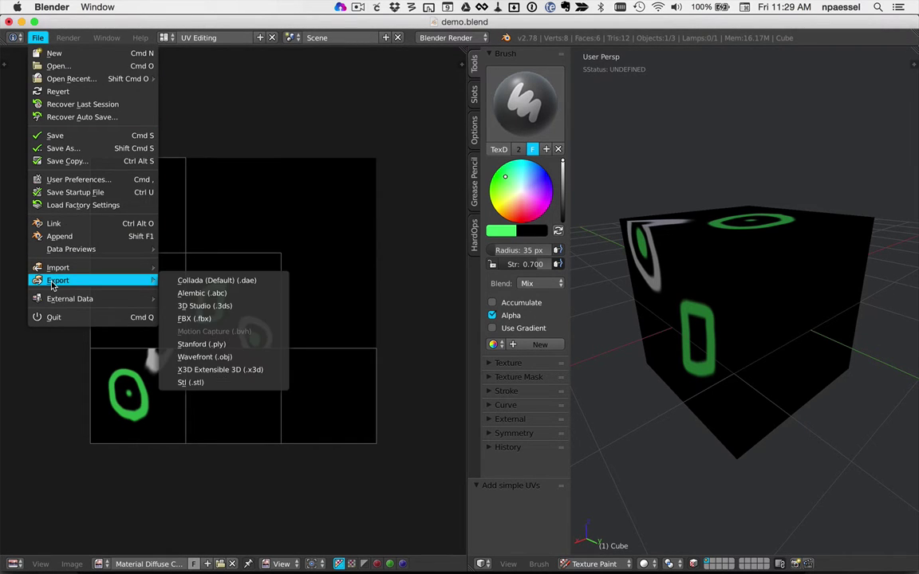
pyautogui.click(242, 359)
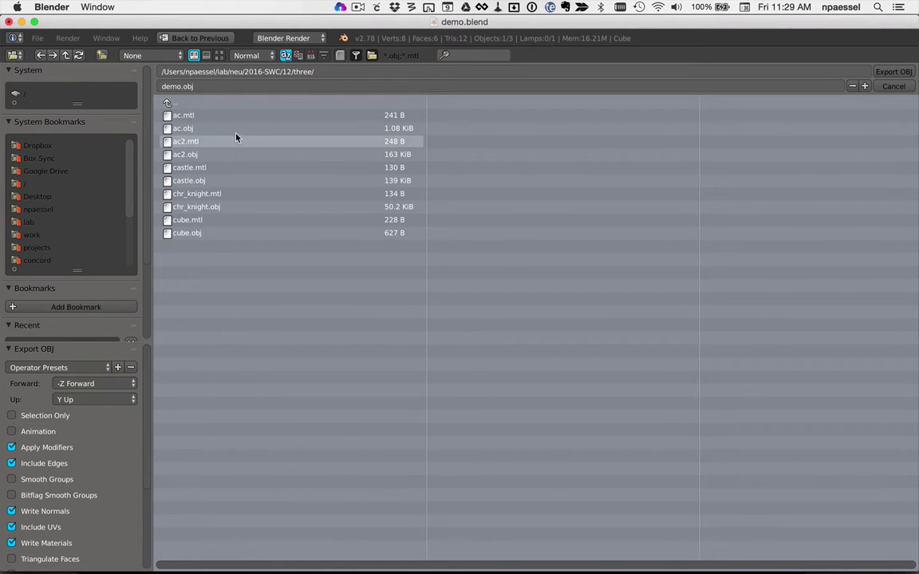
pyautogui.click(894, 72)
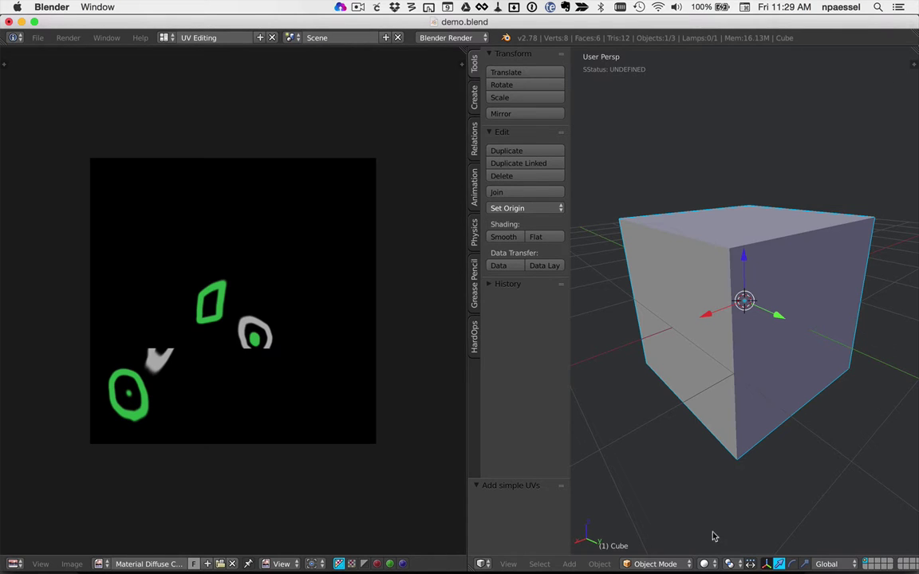
pyautogui.click(705, 564)
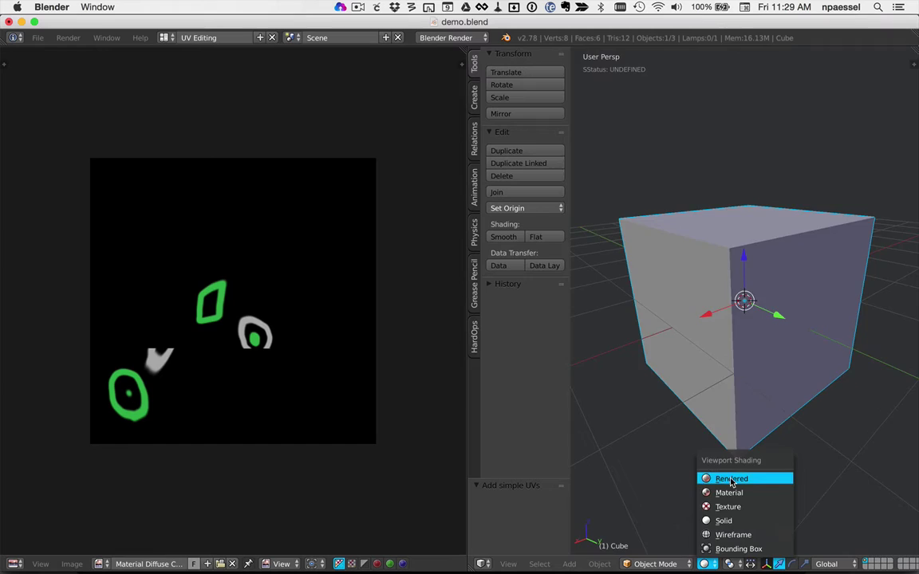
pyautogui.click(732, 483)
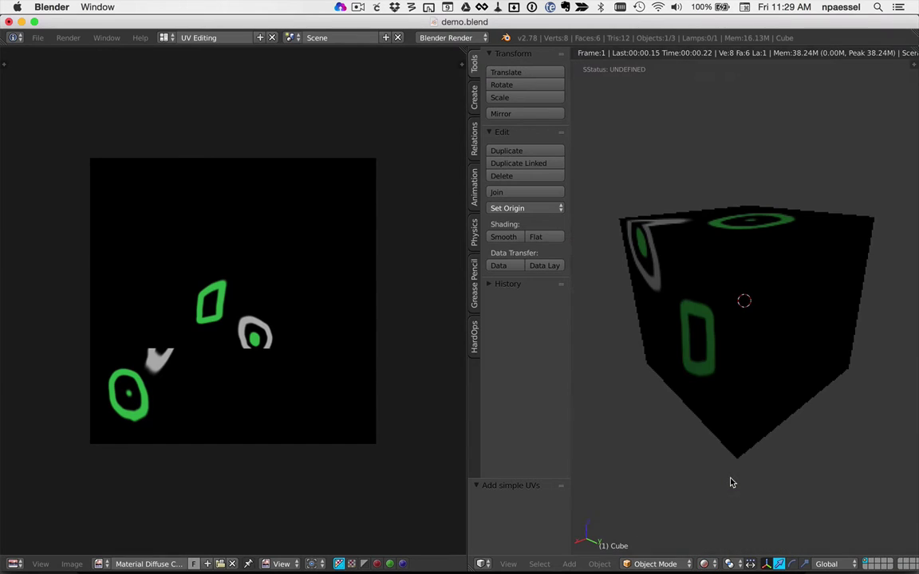
pyautogui.click(705, 563)
pyautogui.click(714, 521)
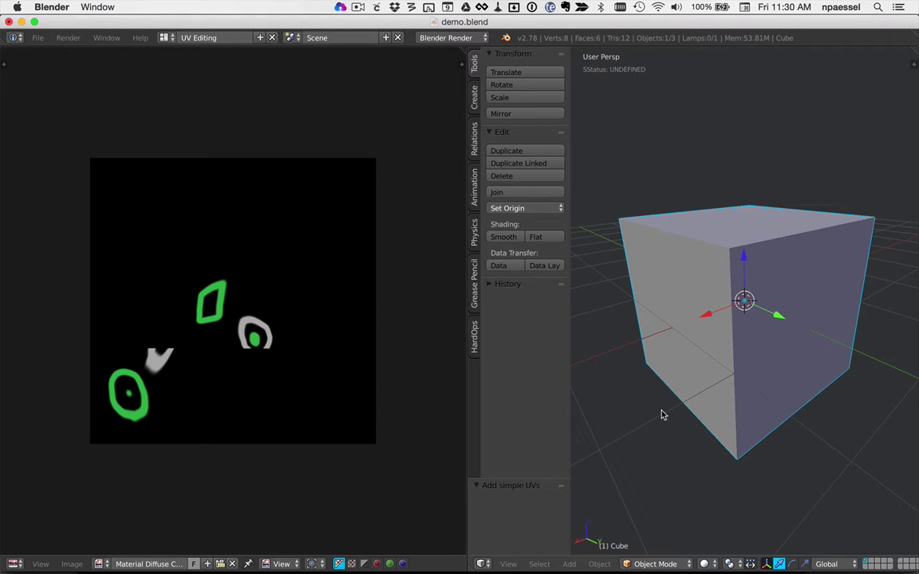
# Step: In VS Code, open demo.obj and demo.mtl and highlight the map_Kd demo.png reference
pyautogui.press('super+Tab')
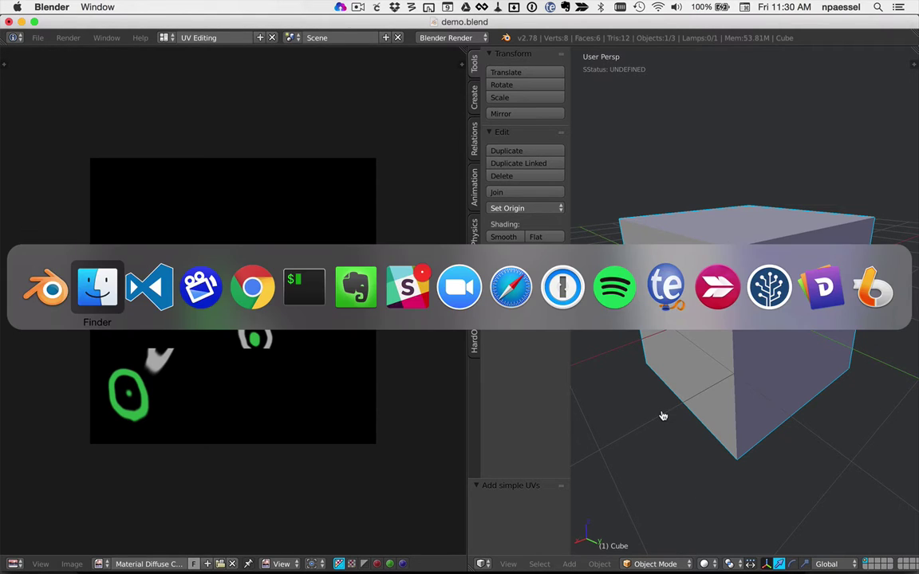
pyautogui.press('super+Tab')
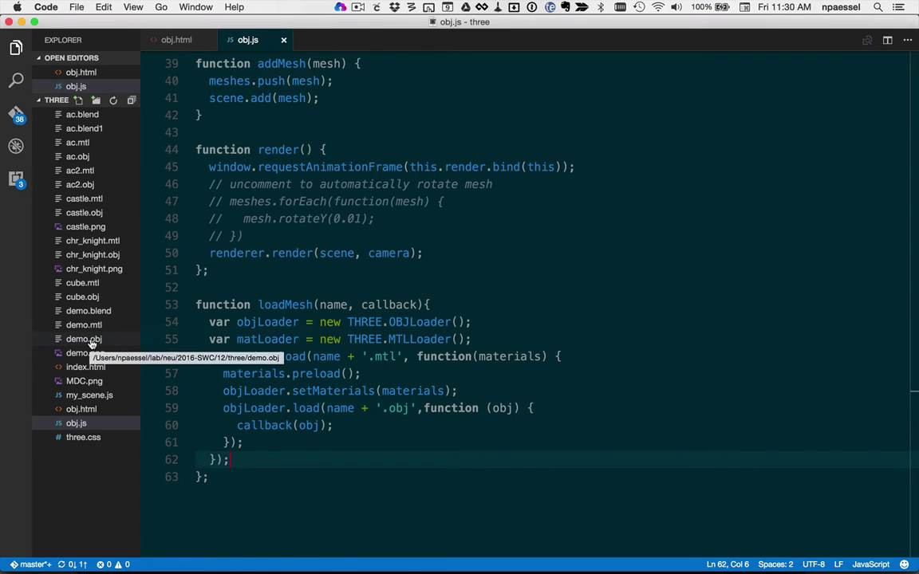
pyautogui.click(91, 343)
pyautogui.scroll(-10, 375, 334)
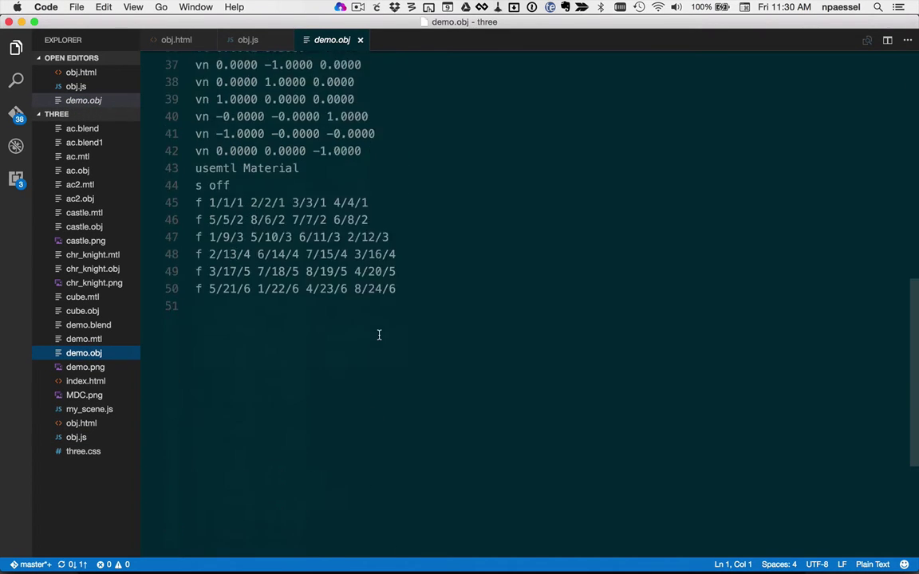
pyautogui.scroll(-3, 378, 334)
pyautogui.scroll(12, 375, 335)
pyautogui.click(102, 340)
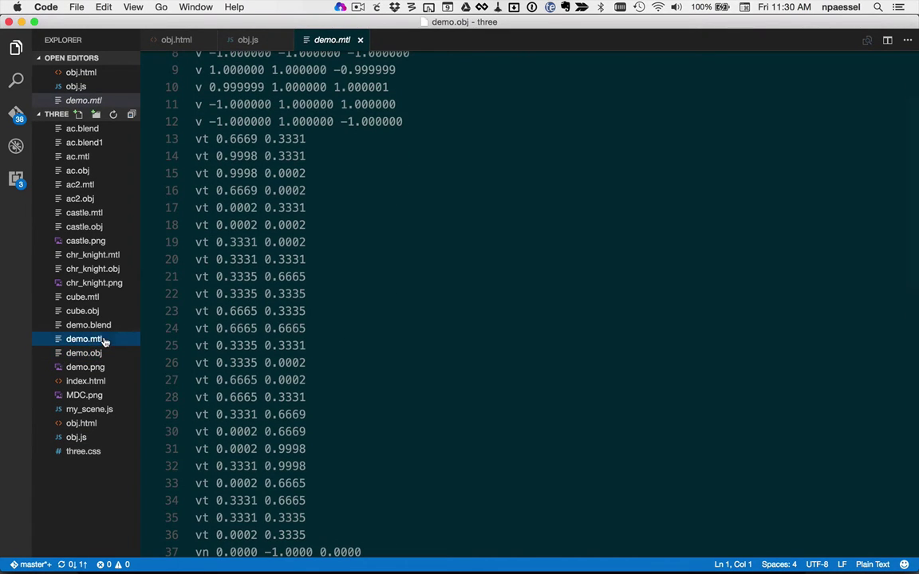
pyautogui.moveTo(301, 268); pyautogui.dragTo(244, 269)
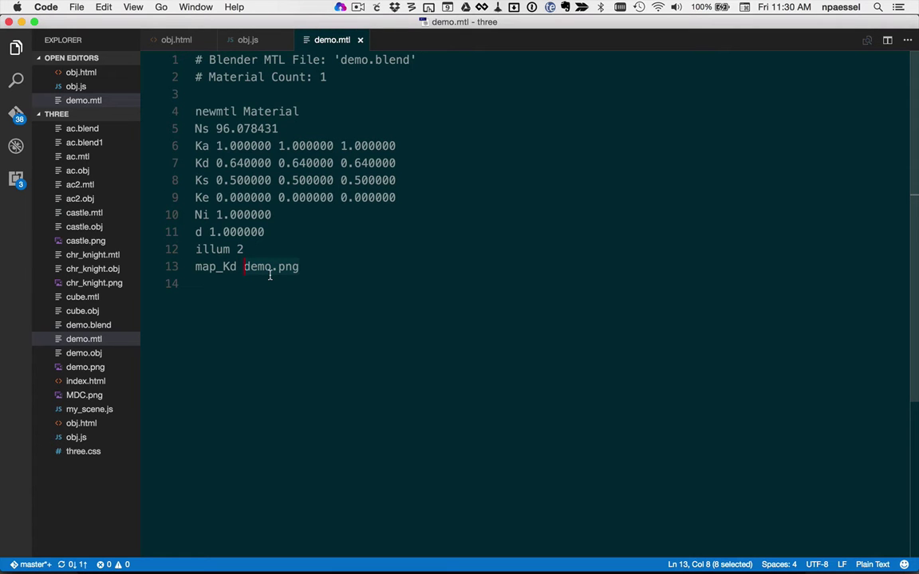
# Step: In obj.js, replace 'ac2' with 'demo' in the loadMesh call
pyautogui.click(257, 47)
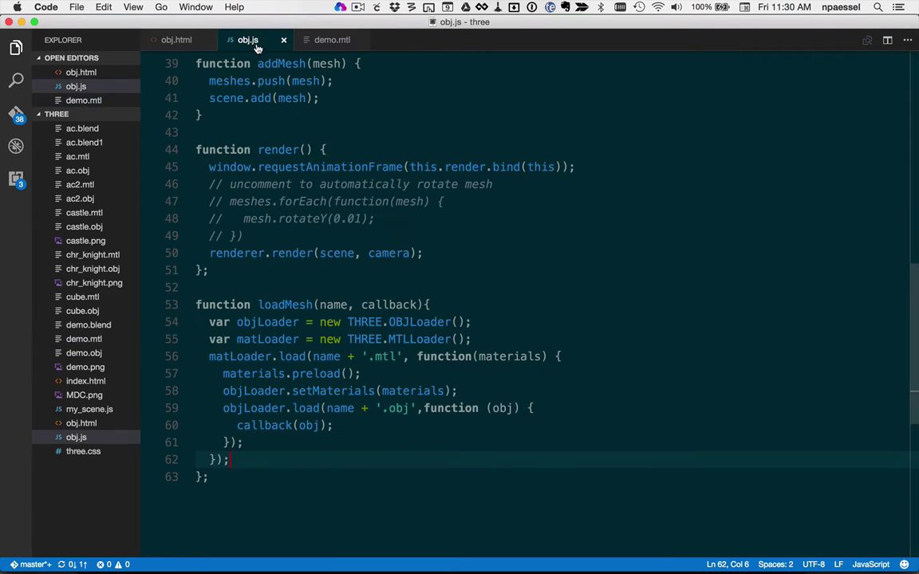
pyautogui.scroll(12, 351, 219)
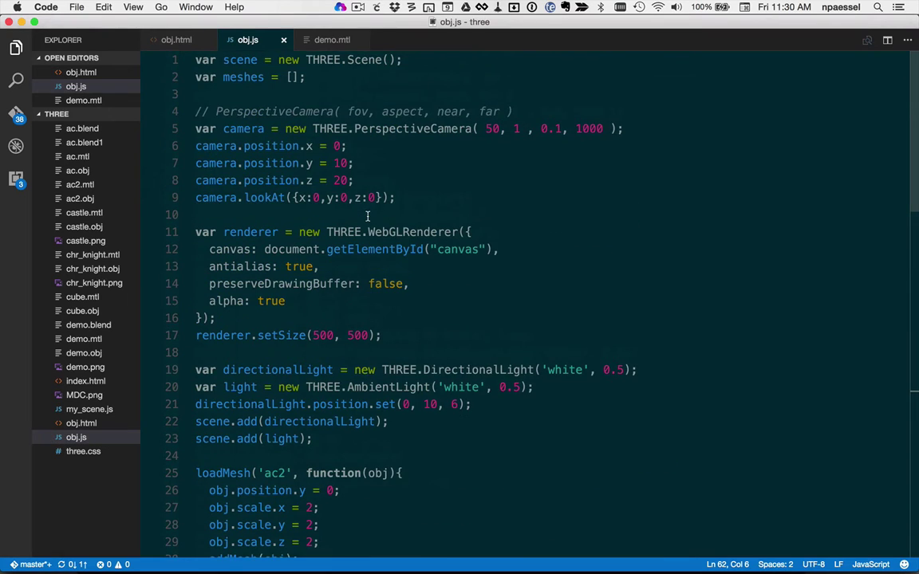
pyautogui.scroll(-3, 461, 278)
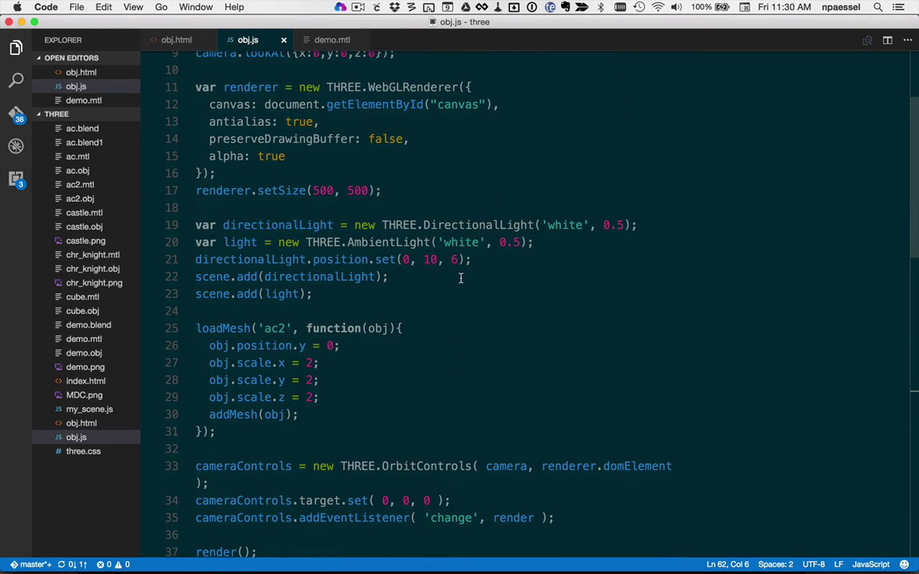
pyautogui.doubleClick(277, 328)
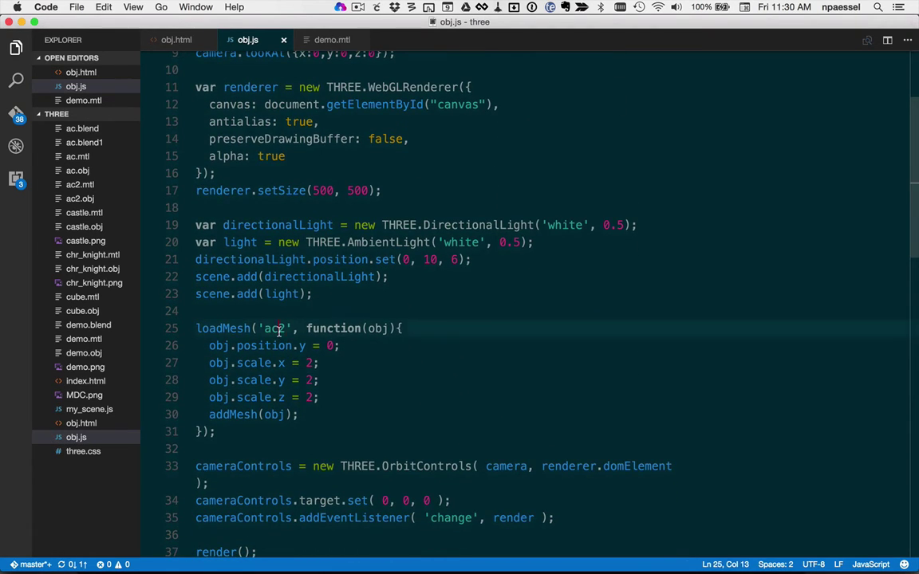
pyautogui.write('demo')
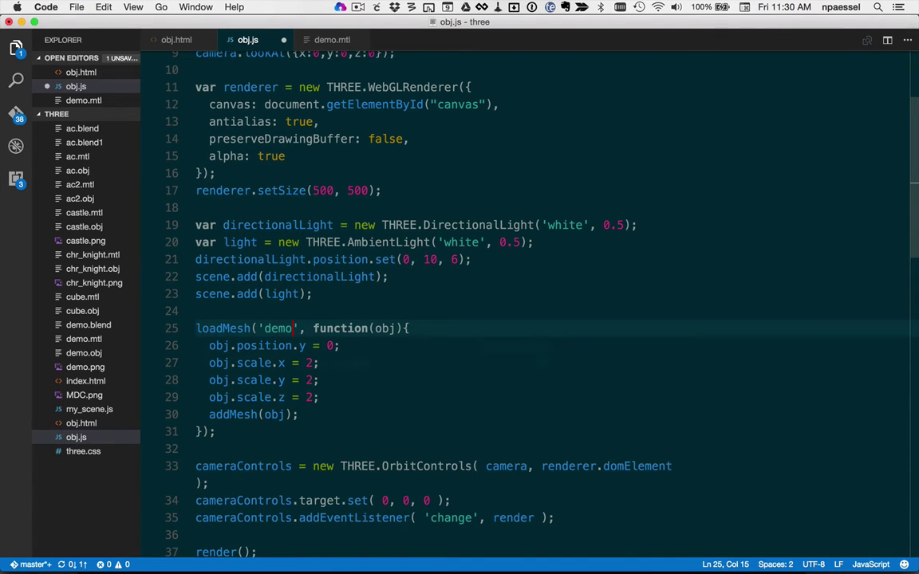
# Step: Rotate the cube in the Chrome page to inspect its painted faces, then return to VS Code
pyautogui.press('super+Tab')
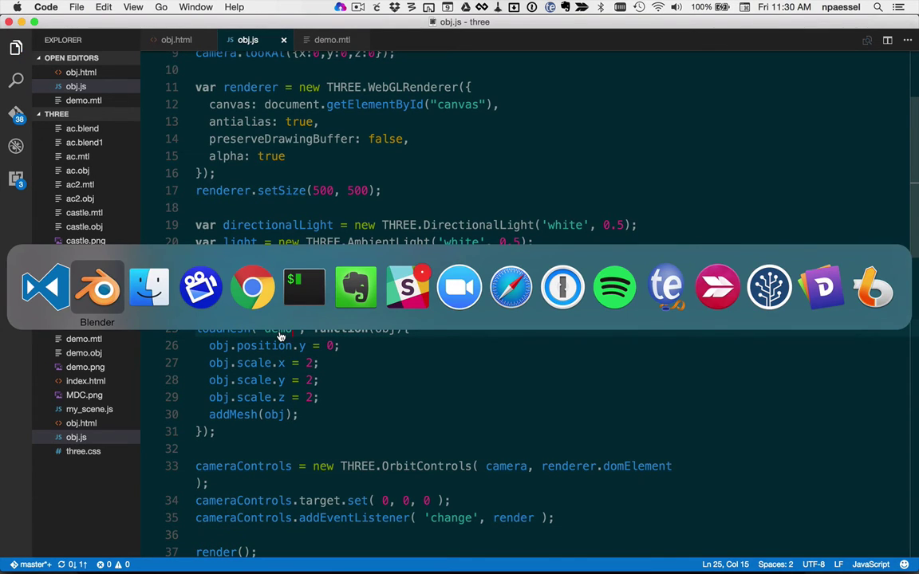
pyautogui.click(263, 300)
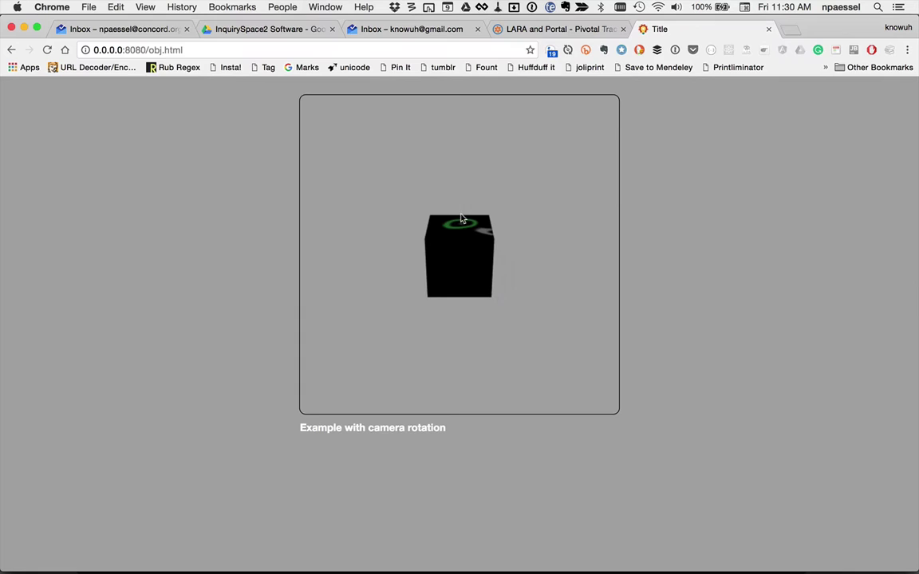
pyautogui.moveTo(536, 248); pyautogui.dragTo(439, 254)
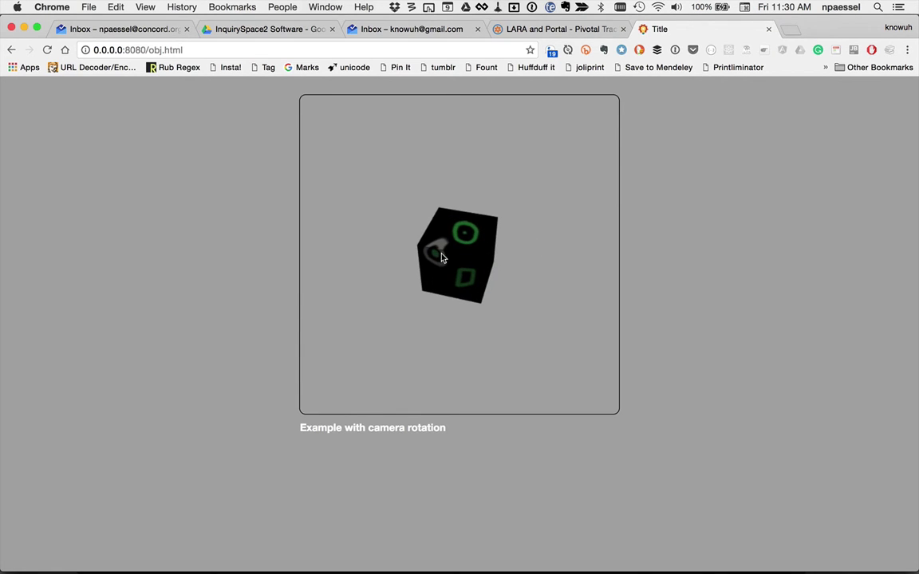
pyautogui.scroll(5, 441, 256)
pyautogui.scroll(-5, 444, 258)
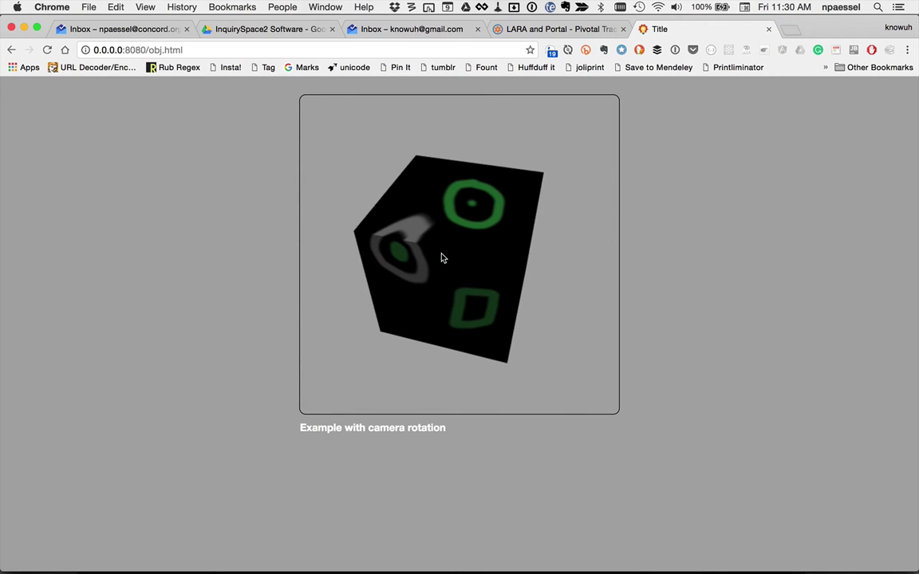
pyautogui.press('super+Tab')
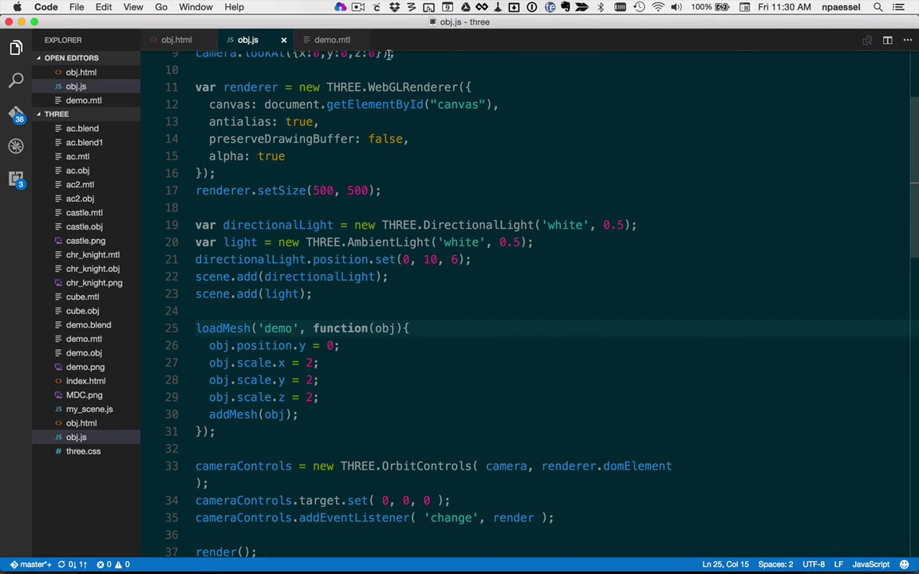